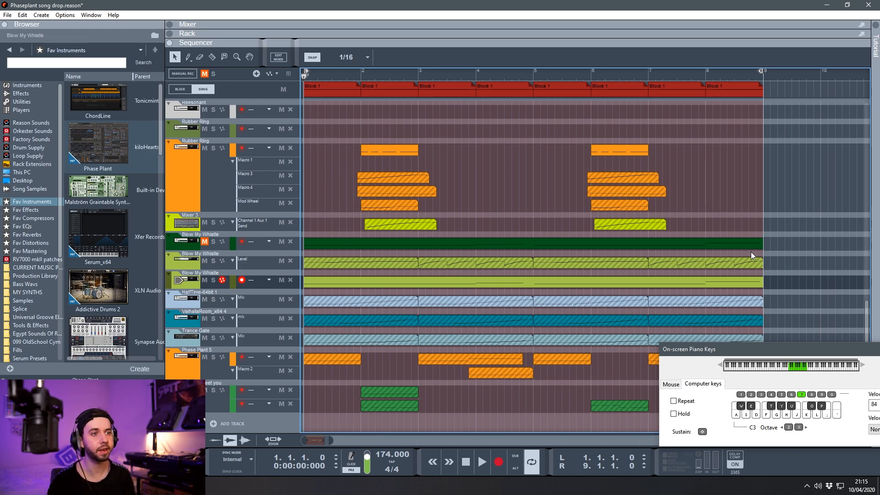
# - Play the song drop from bar 1 to bar 8 and stop playback
pyautogui.press('space')
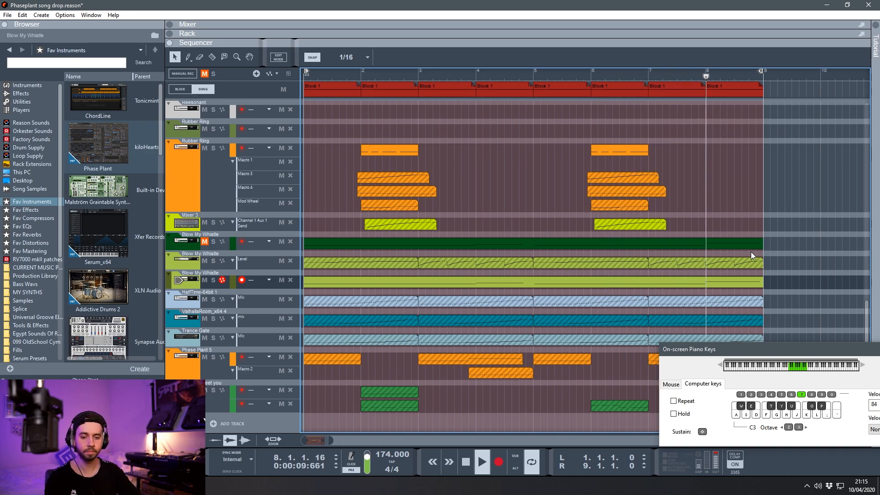
pyautogui.scroll(5, 730, 238)
pyautogui.press('space')
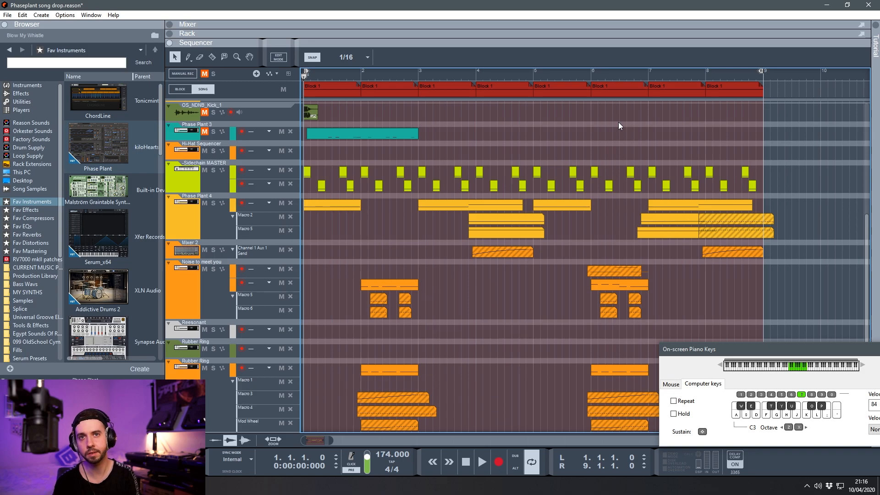
# - Add a new Phase Plant instrument to the rack and give its empty patch an Analog generator
pyautogui.press('F6')
pyautogui.moveTo(108, 139); pyautogui.dragTo(611, 109)
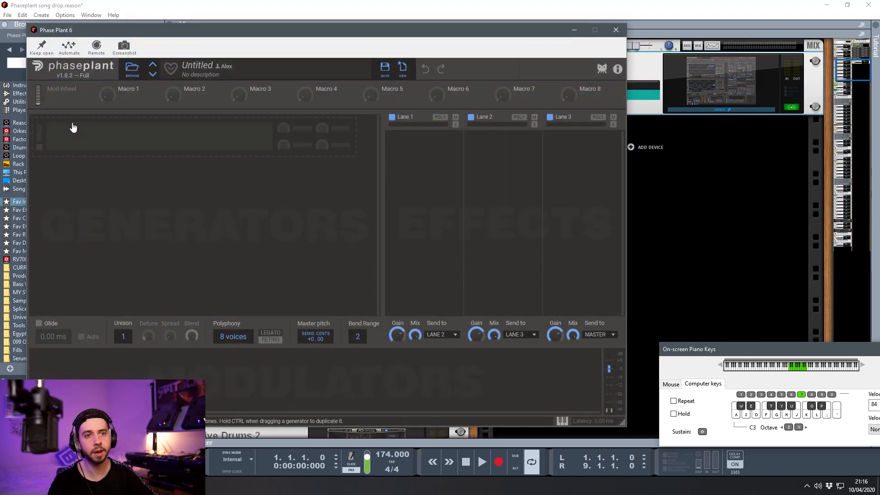
pyautogui.doubleClick(82, 140)
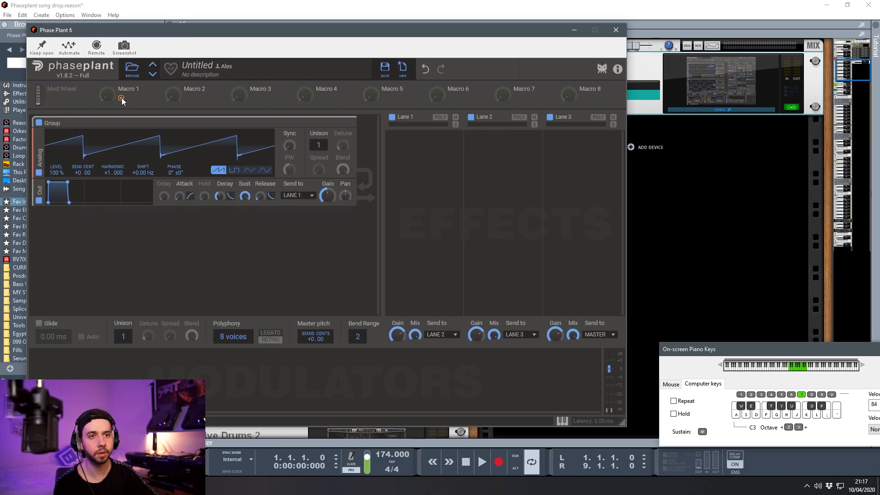
# - Assign Macro 1 to the Analog generator's output gain and sweep the macro between 0 and 100 %
pyautogui.moveTo(122, 97); pyautogui.dragTo(329, 212)
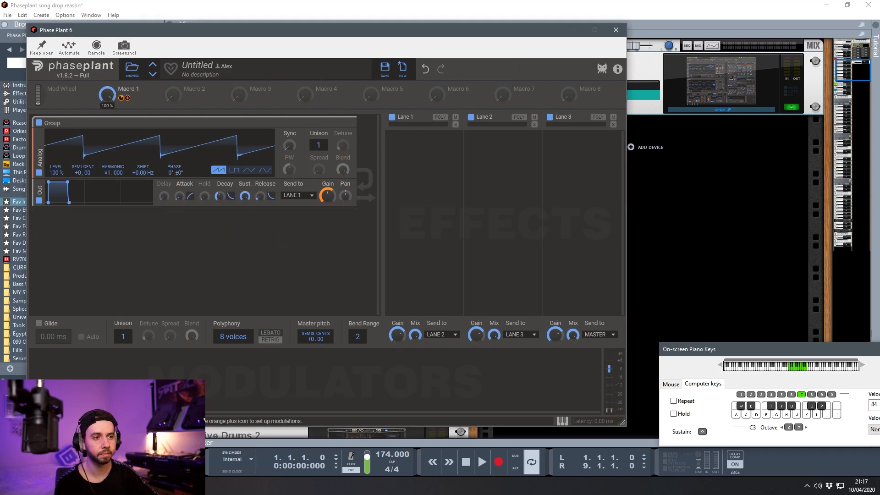
pyautogui.moveTo(106, 95); pyautogui.dragTo(106, 59)
pyautogui.moveTo(121, 97); pyautogui.dragTo(328, 206)
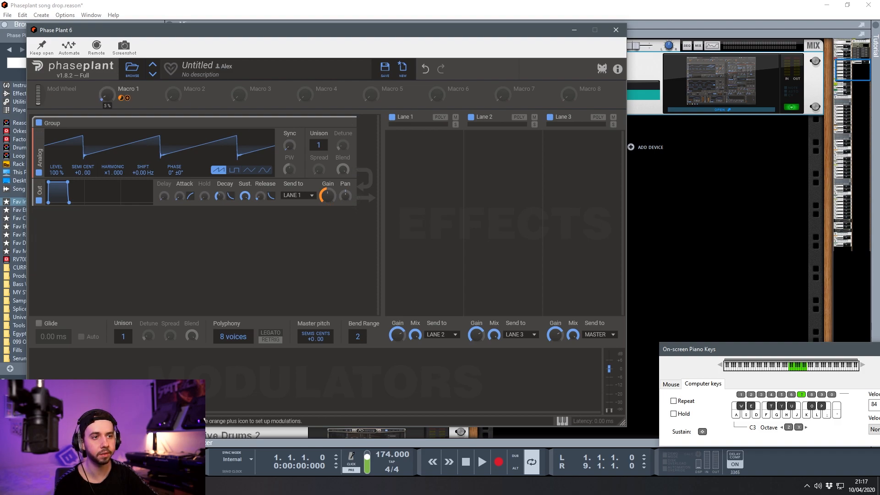
pyautogui.moveTo(107, 95); pyautogui.dragTo(108, 134)
# - Assign Macro 1 to the generator's harmonic and to the output envelope's attack time and attack curve
pyautogui.moveTo(128, 96); pyautogui.dragTo(113, 182)
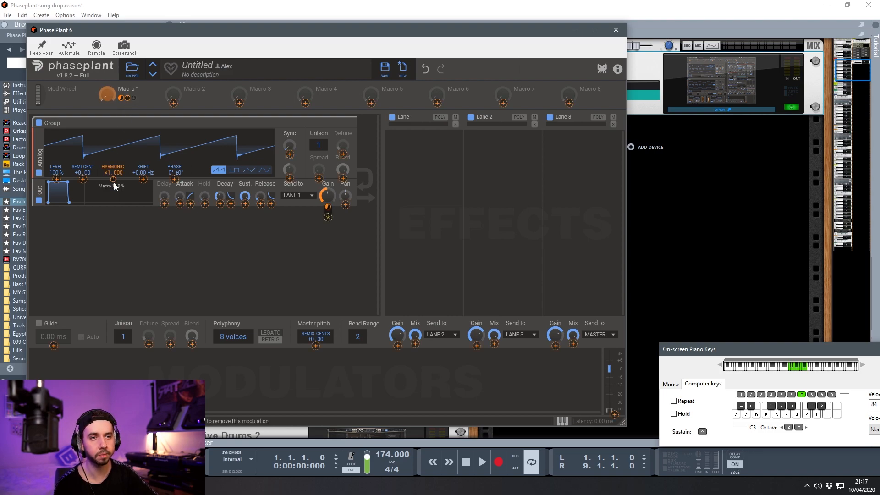
pyautogui.moveTo(123, 100); pyautogui.dragTo(180, 192)
pyautogui.click(179, 203)
pyautogui.click(202, 231)
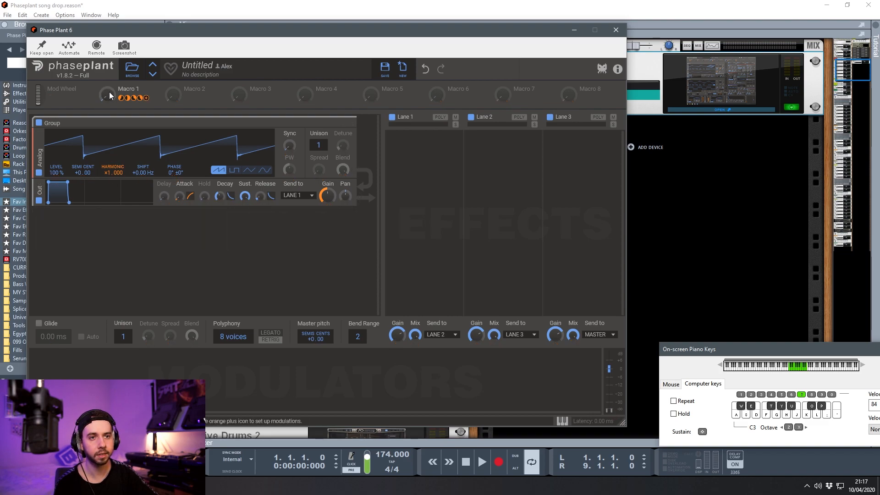
# - Set the depth of Macro 1's gain modulation to -1.56
pyautogui.moveTo(102, 100)
pyautogui.mouseDown()
pyautogui.moveTo(102, 54)
pyautogui.moveTo(101, 100)
pyautogui.mouseUp()
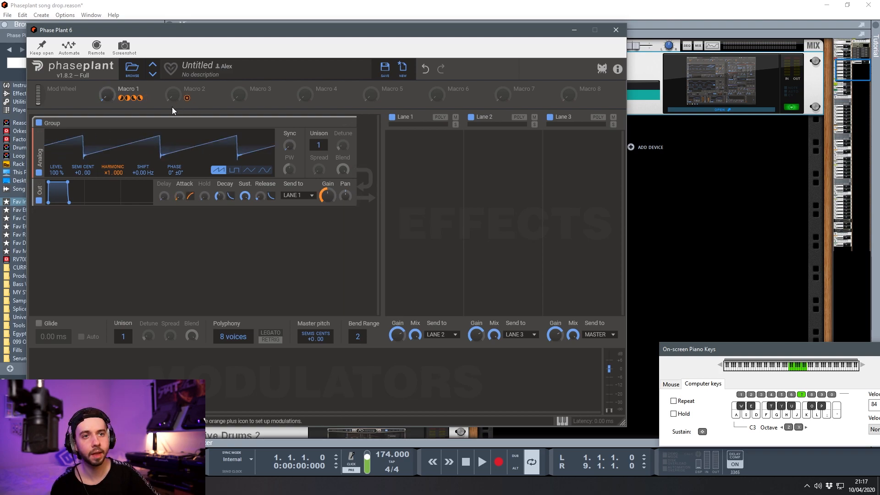
pyautogui.doubleClick(122, 98)
pyautogui.press('BackSpace')
pyautogui.write('-1.56')
pyautogui.press('Return')
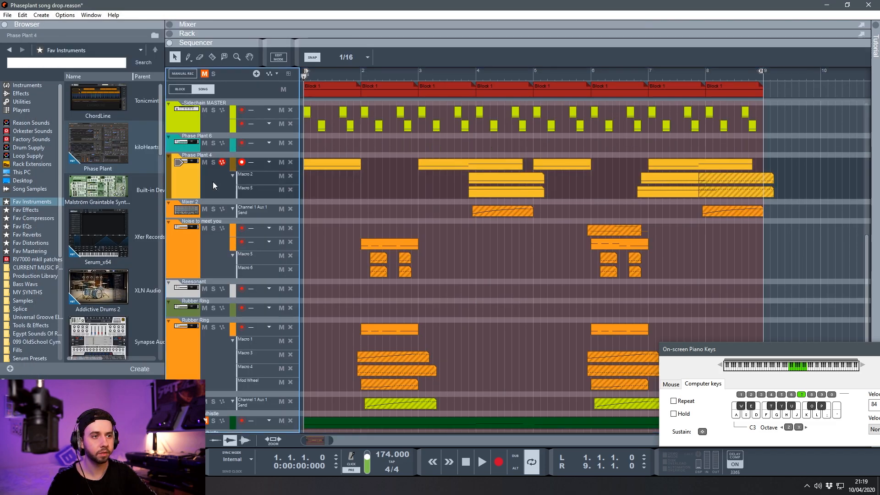
# - Show the rack and open the Phase Plant 4 editor, moving its window clear for viewing
pyautogui.press('F6')
pyautogui.click(370, 68)
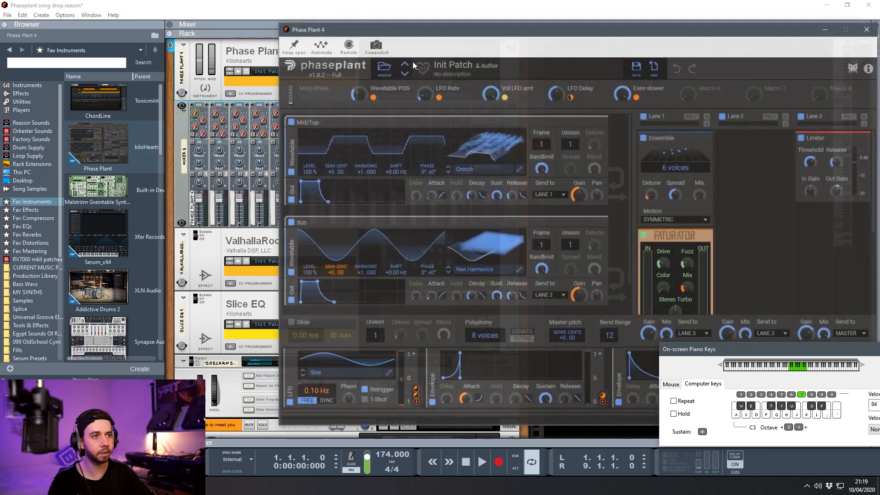
pyautogui.moveTo(313, 27); pyautogui.dragTo(109, 29)
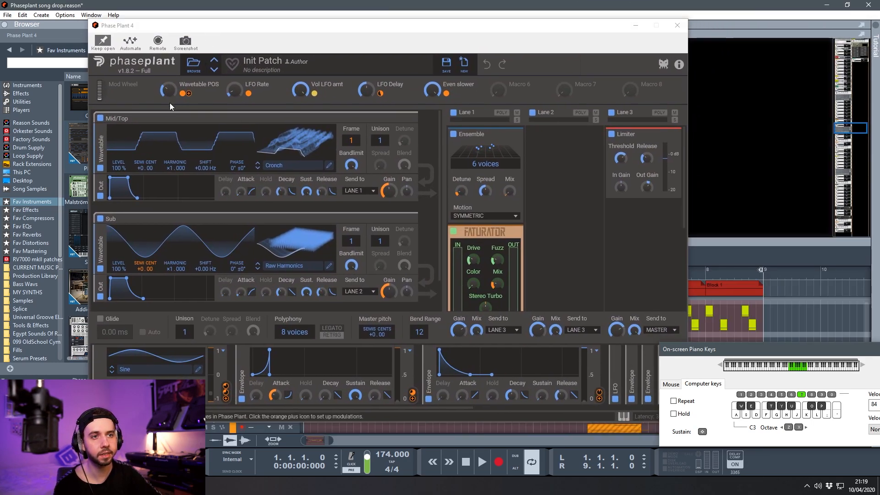
# - Adjust the Wavetable POS macro slightly and turn the Vol LFO amt macro down to zero
pyautogui.moveTo(169, 89)
pyautogui.mouseDown()
pyautogui.moveTo(169, 69)
pyautogui.moveTo(169, 84)
pyautogui.mouseUp()
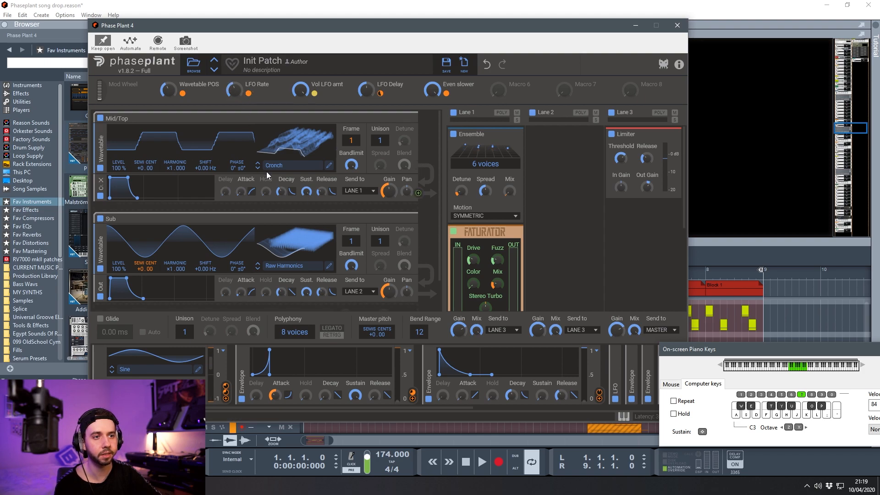
pyautogui.moveTo(300, 88); pyautogui.dragTo(300, 147)
pyautogui.moveTo(300, 90); pyautogui.dragTo(300, 105)
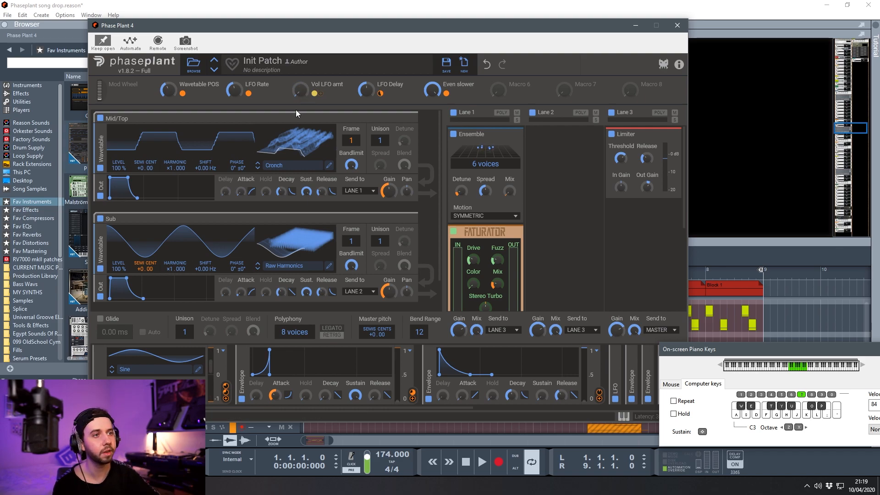
# - Undo the last macro change in the patch and nudge the LFO Rate macro
pyautogui.scroll(-2, 296, 113)
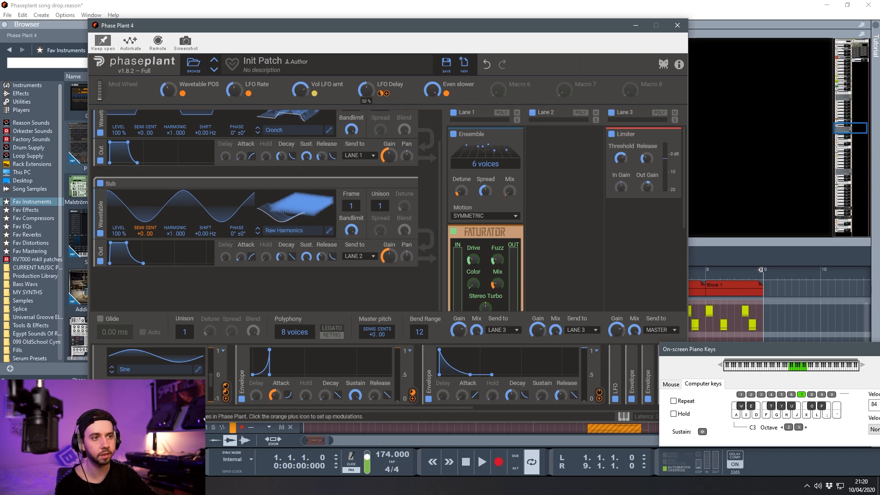
pyautogui.click(487, 64)
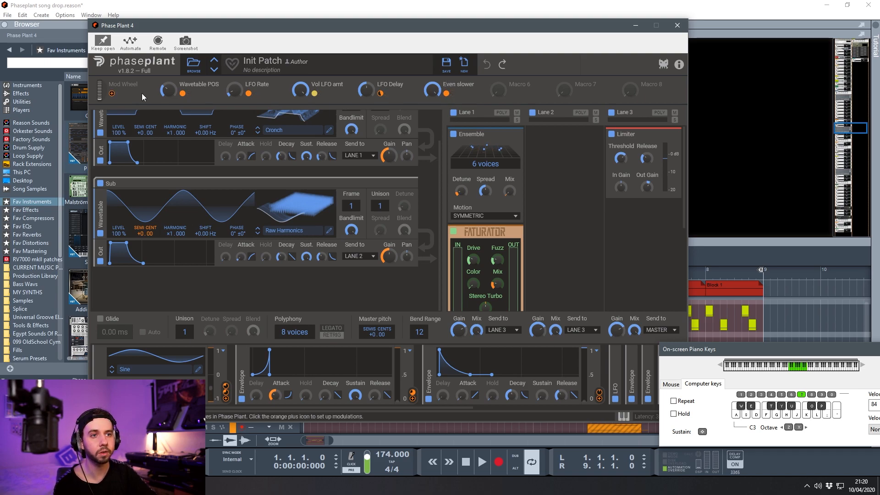
pyautogui.moveTo(235, 90); pyautogui.dragTo(234, 97)
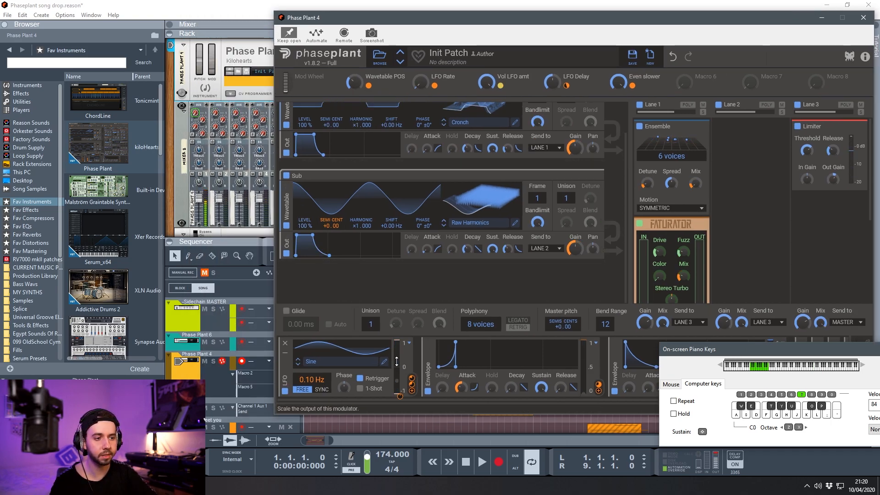
# - Assign the Even slower macro to the output scale of the envelope beside the sine LFO and turn the macro down to zero
pyautogui.moveTo(402, 21); pyautogui.dragTo(398, 22)
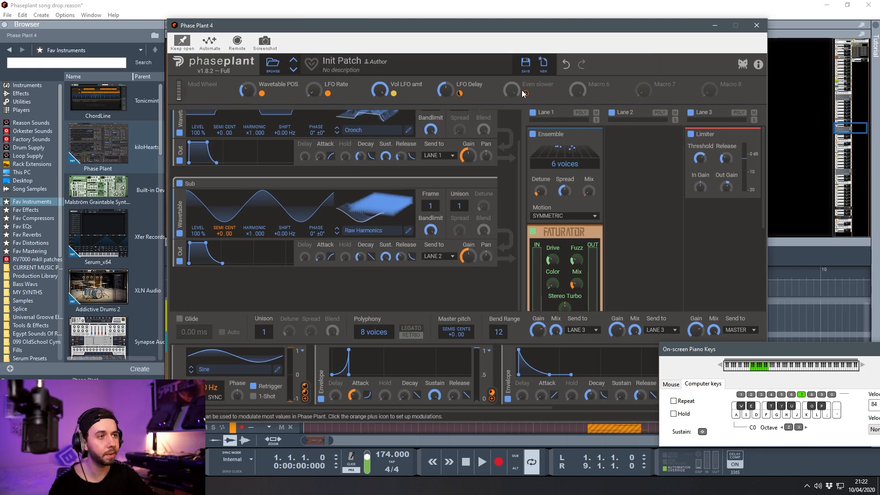
pyautogui.moveTo(526, 93); pyautogui.dragTo(480, 404)
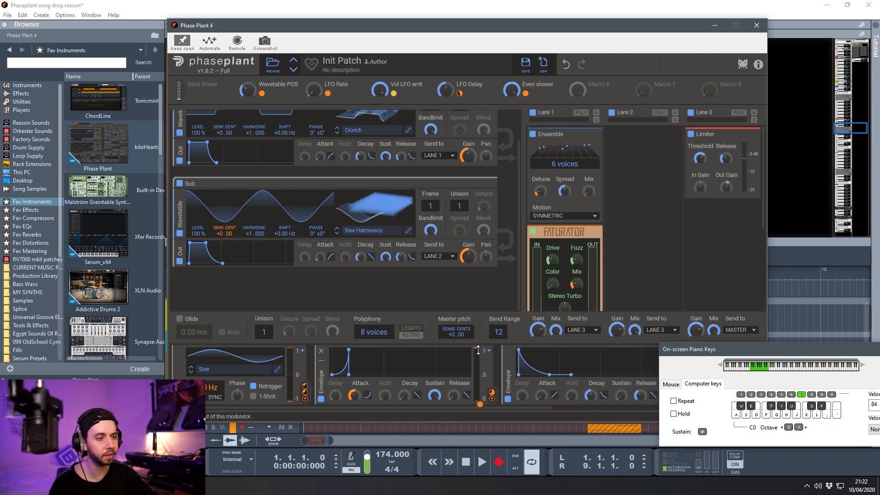
pyautogui.moveTo(515, 88); pyautogui.dragTo(515, 138)
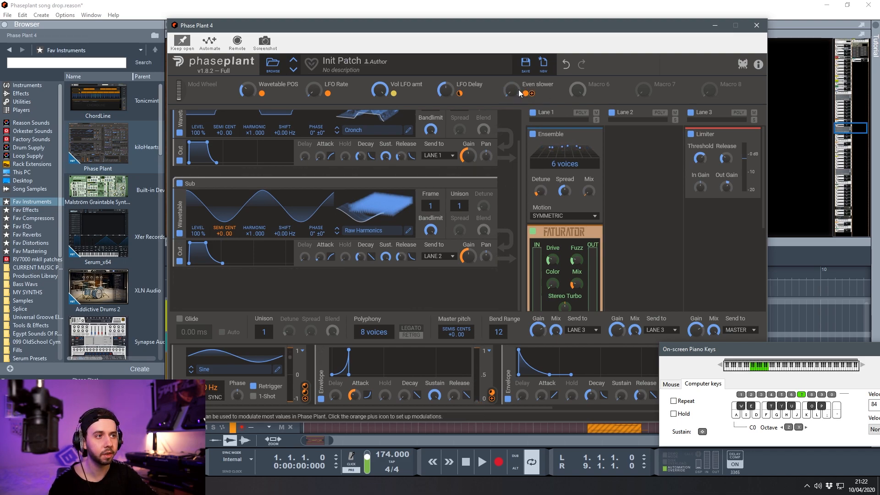
# - Sweep the Even slower macro between zero and full to compare its effect on the bass sound
pyautogui.moveTo(511, 90); pyautogui.dragTo(522, 101)
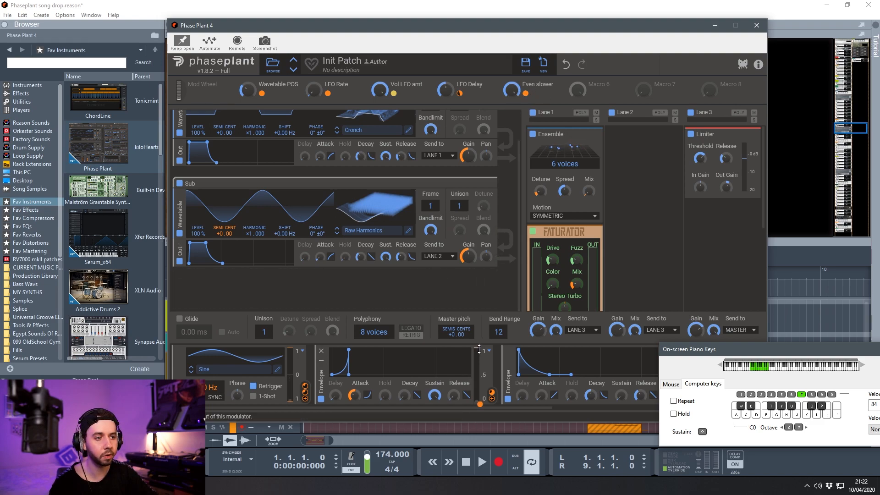
pyautogui.moveTo(515, 93); pyautogui.dragTo(515, 146)
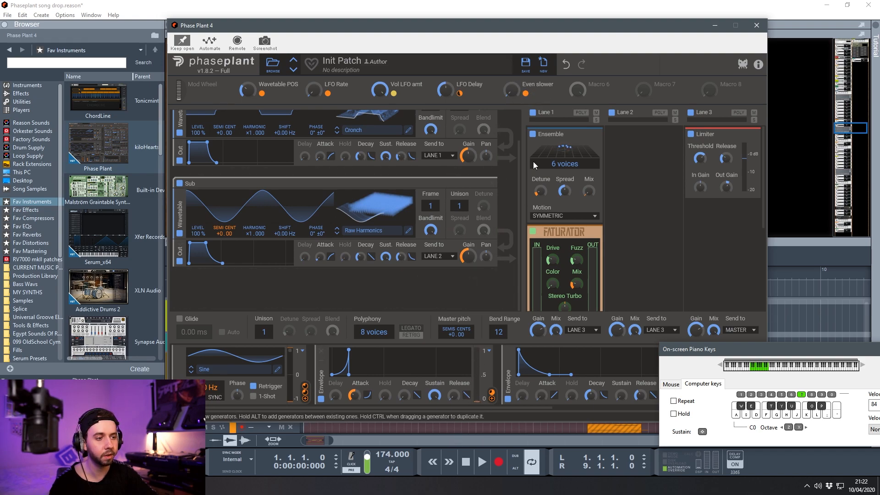
pyautogui.moveTo(511, 90); pyautogui.dragTo(511, 46)
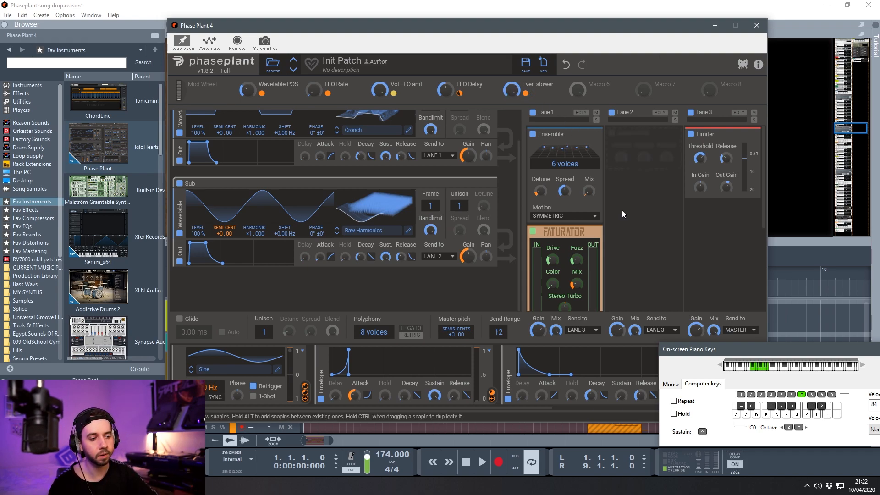
pyautogui.moveTo(513, 84); pyautogui.dragTo(513, 117)
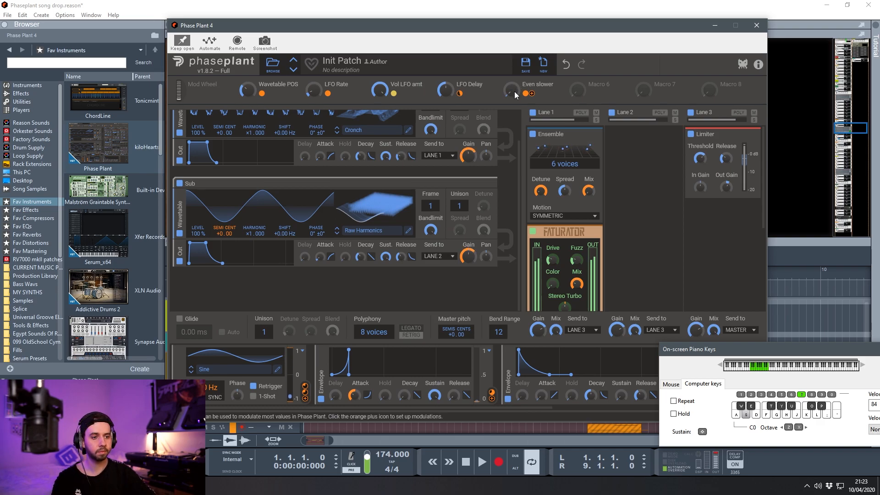
pyautogui.moveTo(511, 89)
pyautogui.mouseDown()
pyautogui.moveTo(511, 57)
pyautogui.moveTo(512, 104)
pyautogui.mouseUp()
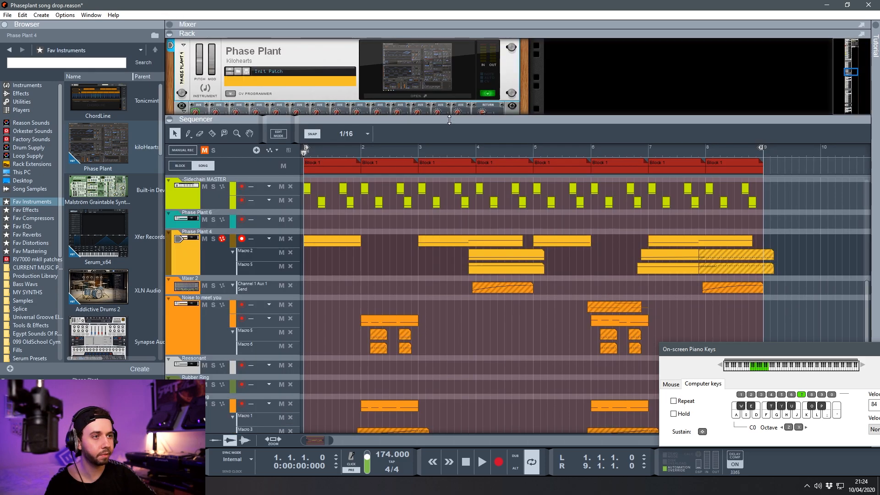
# - Enlarge the rack area, find the Mixer 2 channel and solo it
pyautogui.moveTo(450, 120); pyautogui.dragTo(446, 184)
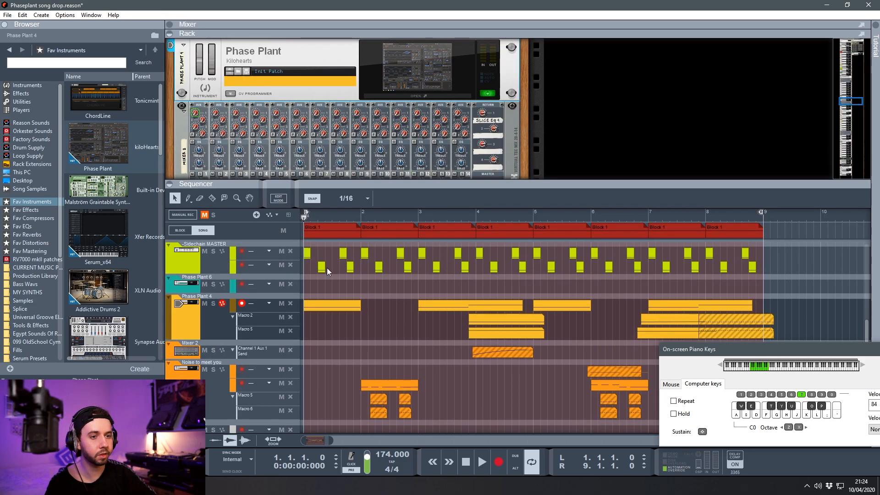
pyautogui.click(207, 322)
pyautogui.scroll(3, 265, 122)
pyautogui.click(265, 116)
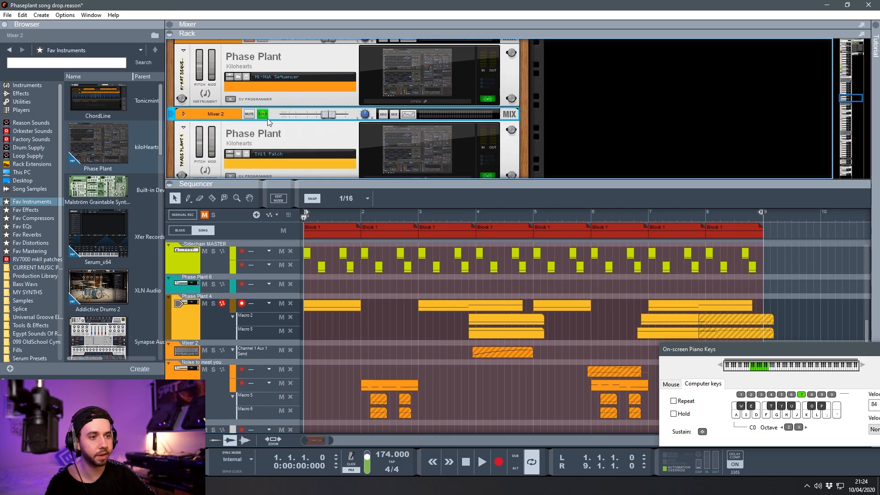
# - Open the Phase Plant 4 editor in Automate mode and place it below the track's automation lanes, with the sequencer enlarged
pyautogui.click(438, 154)
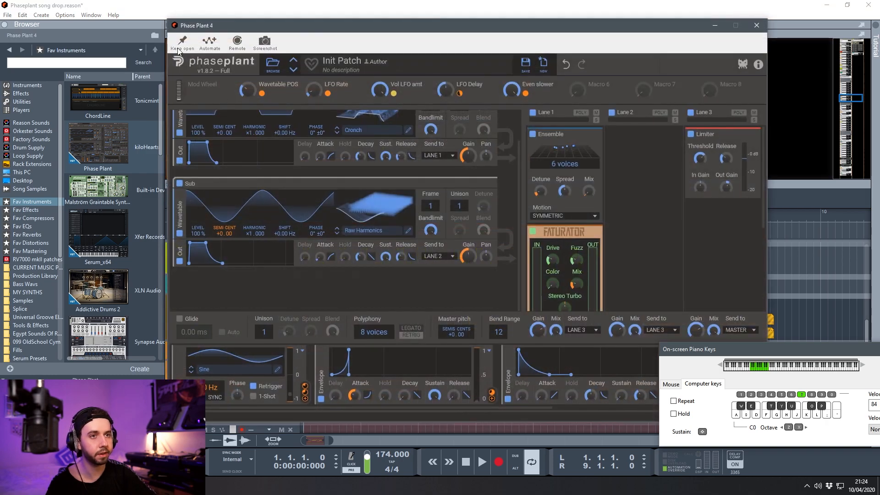
pyautogui.moveTo(223, 30); pyautogui.dragTo(250, 352)
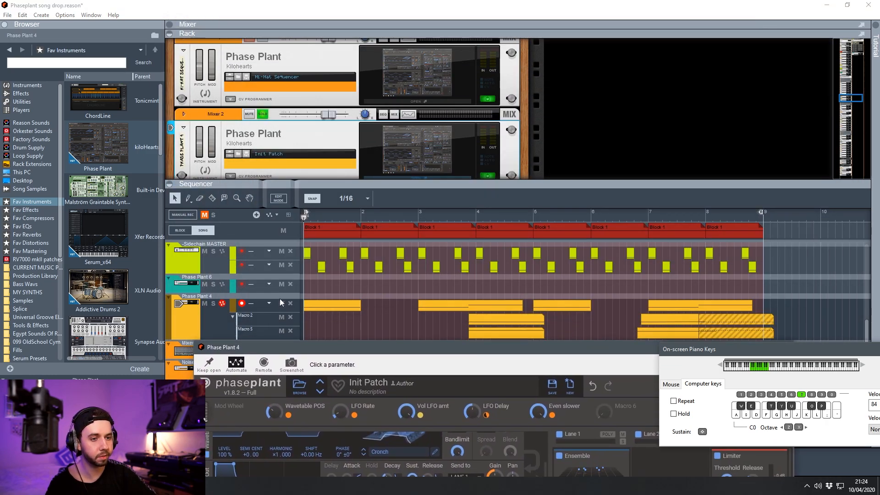
pyautogui.scroll(-3, 279, 298)
pyautogui.moveTo(333, 184); pyautogui.dragTo(333, 43)
pyautogui.moveTo(378, 347); pyautogui.dragTo(331, 207)
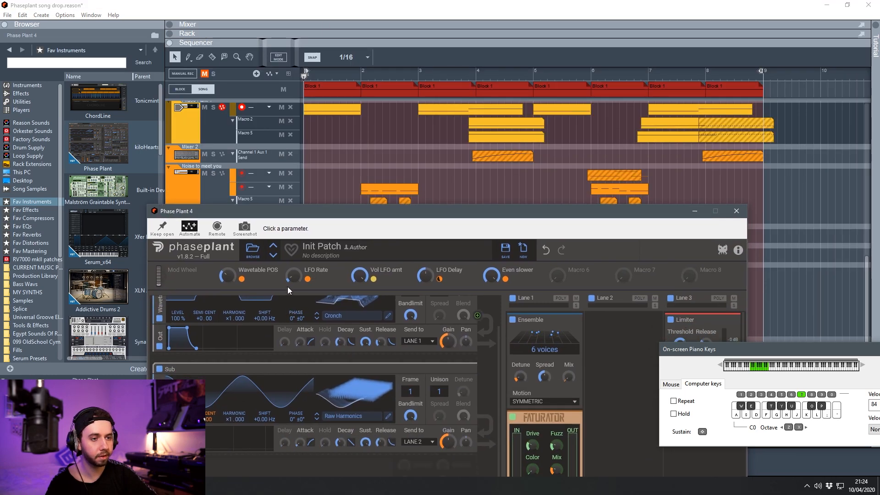
# - Mute the first Macro 2 and Macro 5 automation clips on the Phase Plant 4 track and play from just before bar 3
pyautogui.click(510, 137)
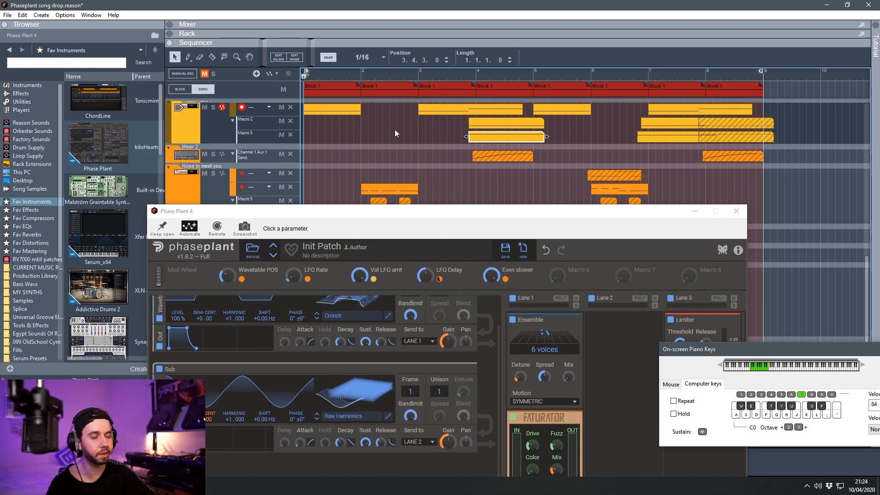
pyautogui.scroll(2, 349, 170)
pyautogui.keyDown('shift'); pyautogui.click(472, 147); pyautogui.keyUp('shift')
pyautogui.press('m')
pyautogui.click(413, 72)
pyautogui.press('space')
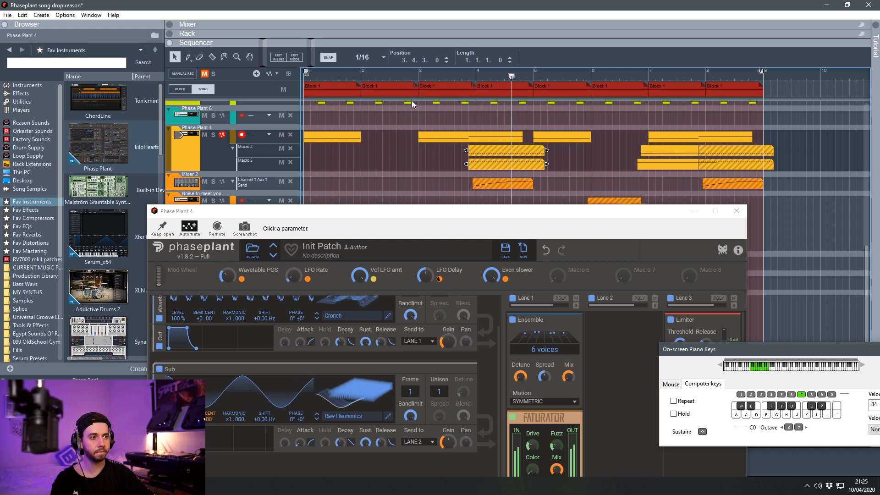
pyautogui.press('space')
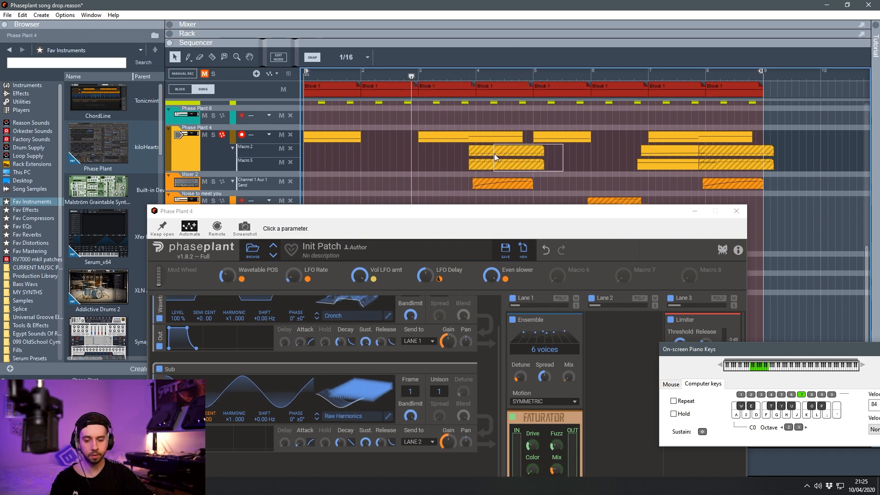
# - Unmute the Macro 2 and Macro 5 automation clips and play the same passage for comparison
pyautogui.press('m')
pyautogui.press('space')
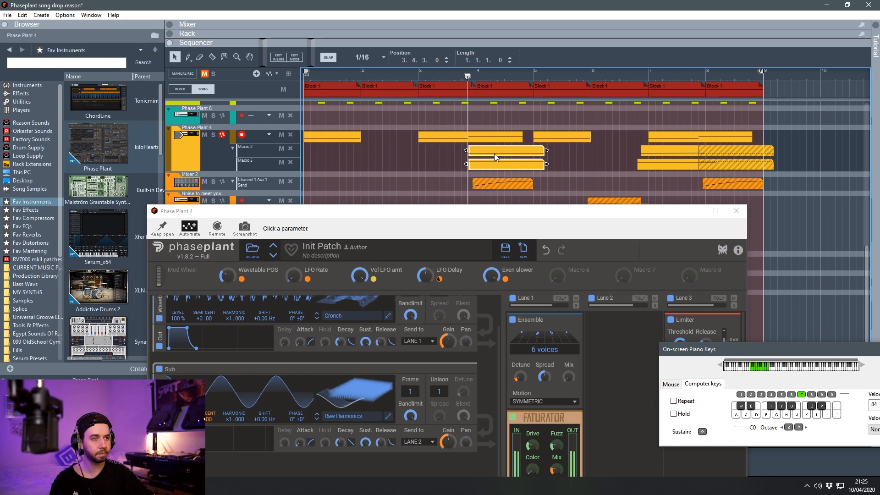
pyautogui.press('space')
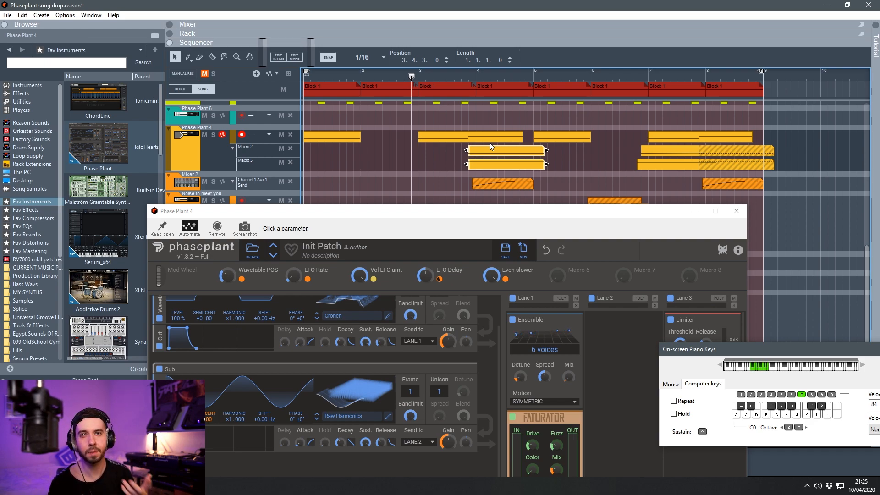
# - Mute the second Macro 2 and Macro 5 automation clips on the Phase Plant 4 track and play from just before bar 7
pyautogui.click(631, 76)
pyautogui.click(660, 151)
pyautogui.keyDown('shift'); pyautogui.click(659, 161); pyautogui.keyUp('shift')
pyautogui.press('space')
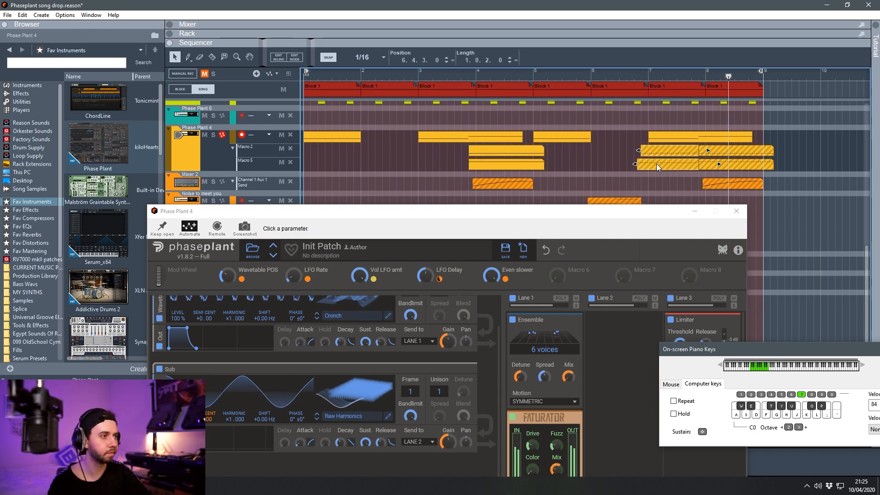
# - Unmute the second Macro 2 and Macro 5 clips on the Phase Plant 4 track, examine their automation points and replay the passage
pyautogui.click(660, 164)
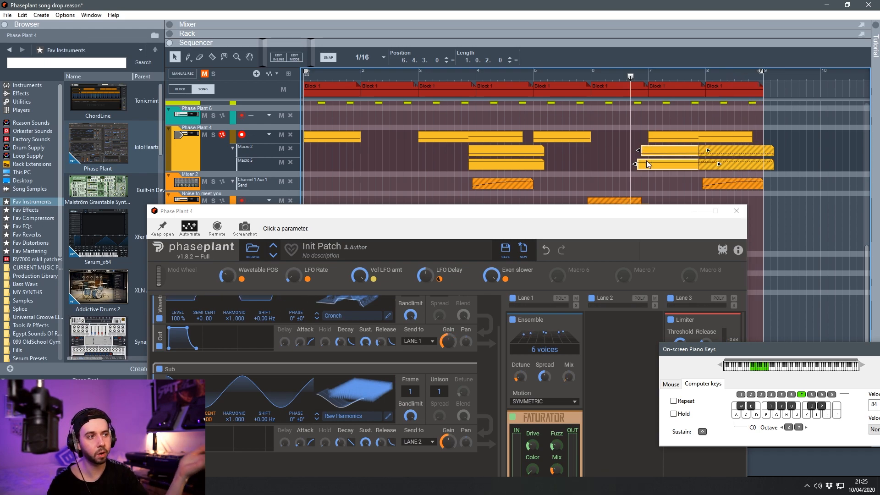
pyautogui.hotkey('ctrl', 'z')
pyautogui.doubleClick(664, 164)
pyautogui.doubleClick(655, 151)
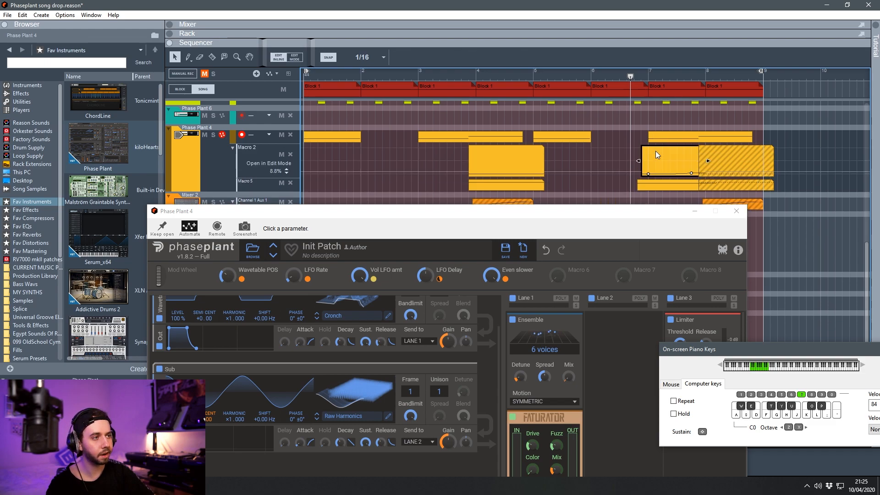
pyautogui.click(661, 153)
pyautogui.click(646, 125)
pyautogui.press('space')
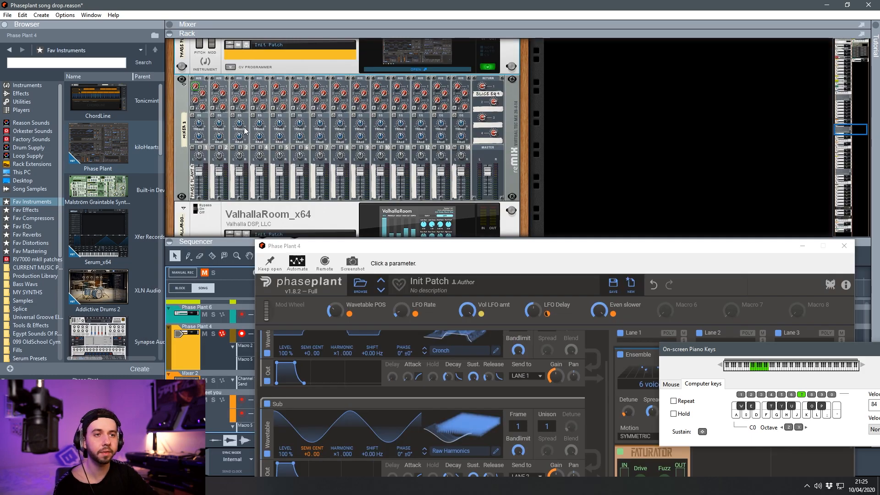
# - Examine the settings of the ValhallaRoom reverb and the Slice EQ below the Mixer 2 device, closing each editor again
pyautogui.scroll(-4, 244, 131)
pyautogui.click(400, 136)
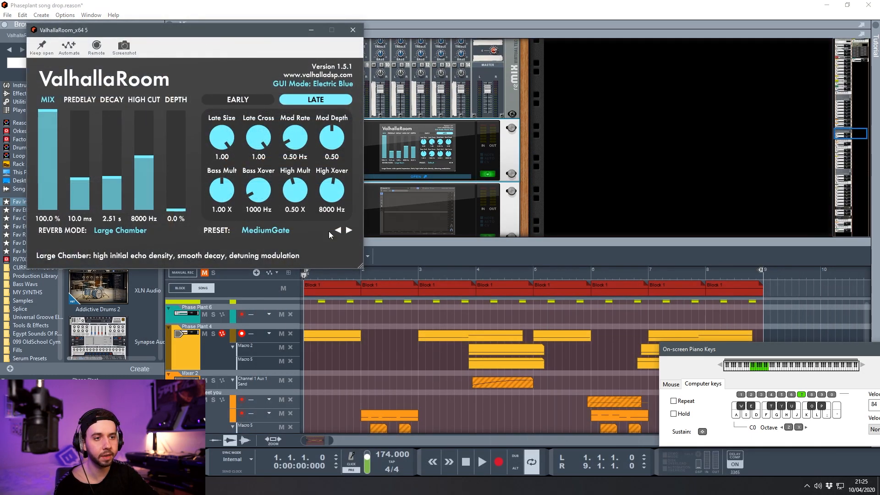
pyautogui.click(353, 30)
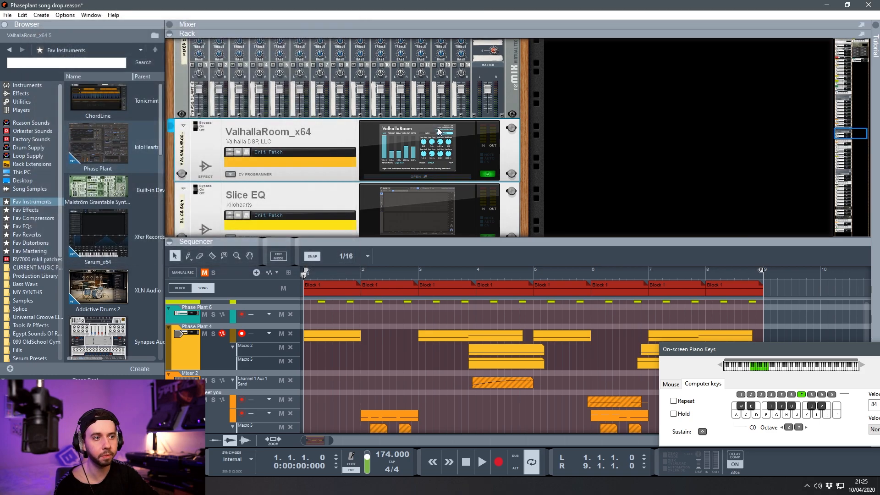
pyautogui.scroll(-3, 401, 137)
pyautogui.click(401, 97)
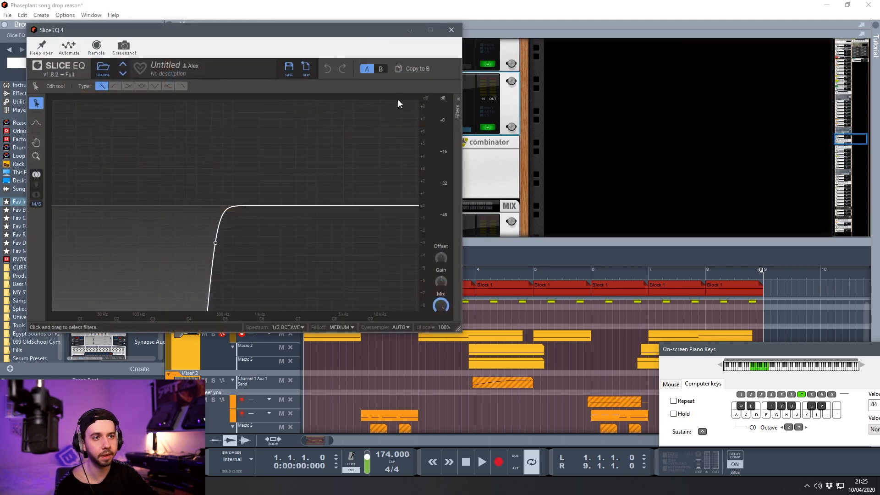
pyautogui.click(454, 32)
pyautogui.scroll(6, 360, 148)
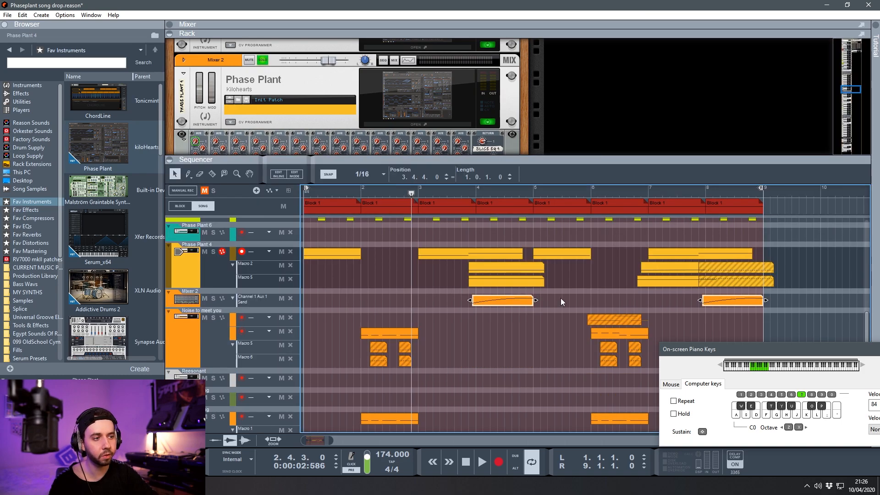
# - Open the first Channel 1 Aux 1 Send automation clip on the Mixer 2 track and play from just before bar 3
pyautogui.click(561, 300)
pyautogui.click(505, 299)
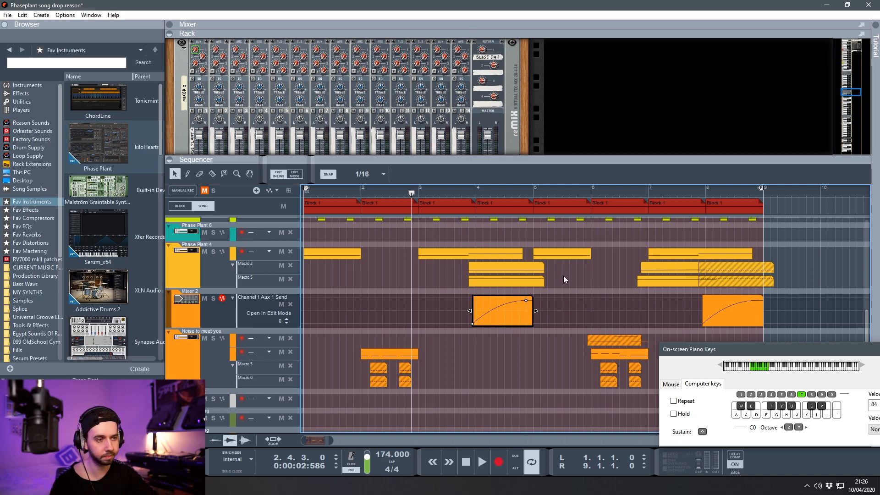
pyautogui.press('space')
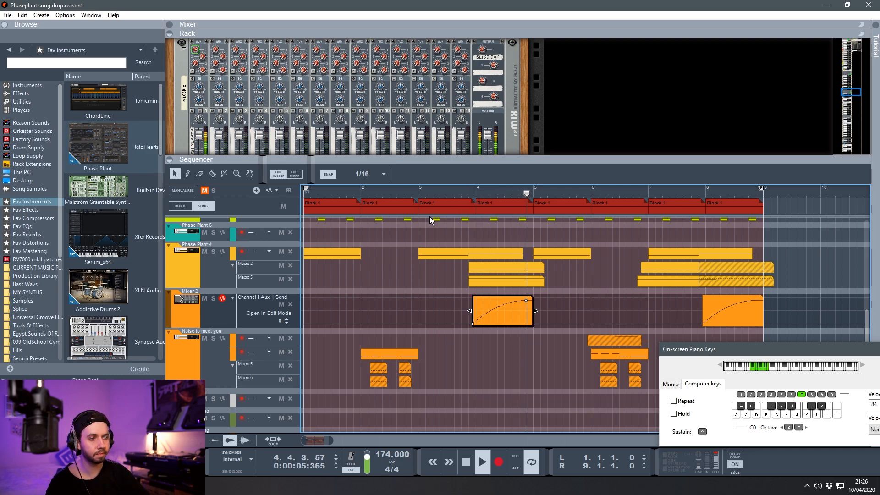
pyautogui.press('space')
# - Try automating Mixer 2's Aux 1 Return Level with a drop to 0 at 5.1.2, play it back and undo the automation
pyautogui.rightClick(482, 49)
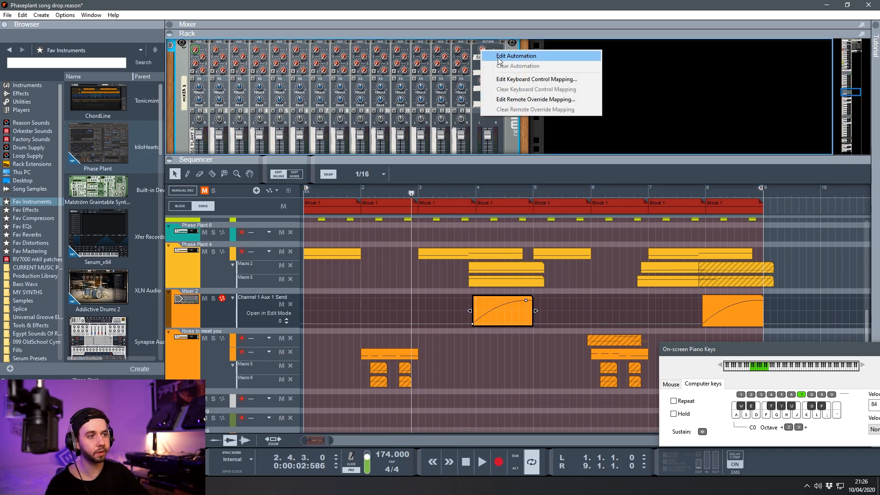
pyautogui.click(500, 56)
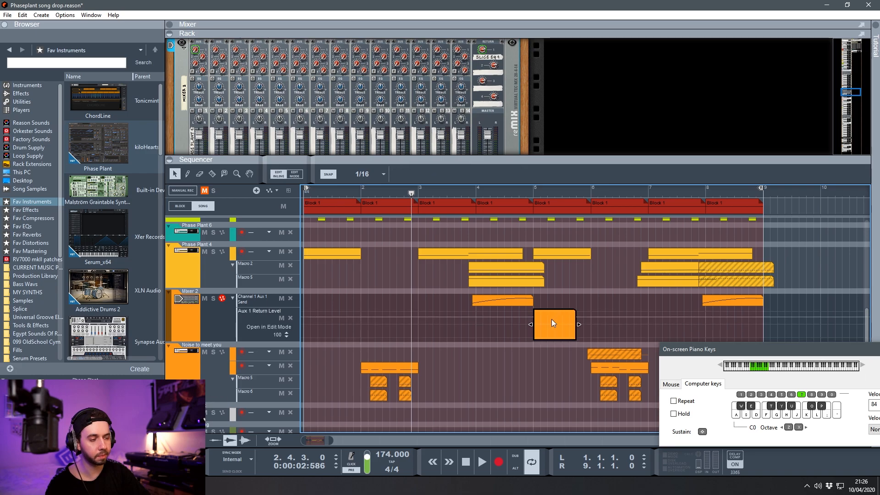
pyautogui.click(536, 337)
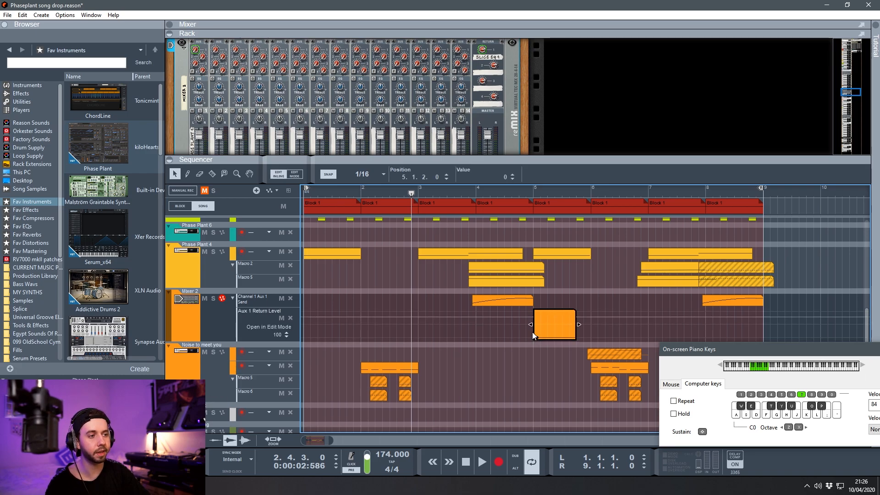
pyautogui.press('space')
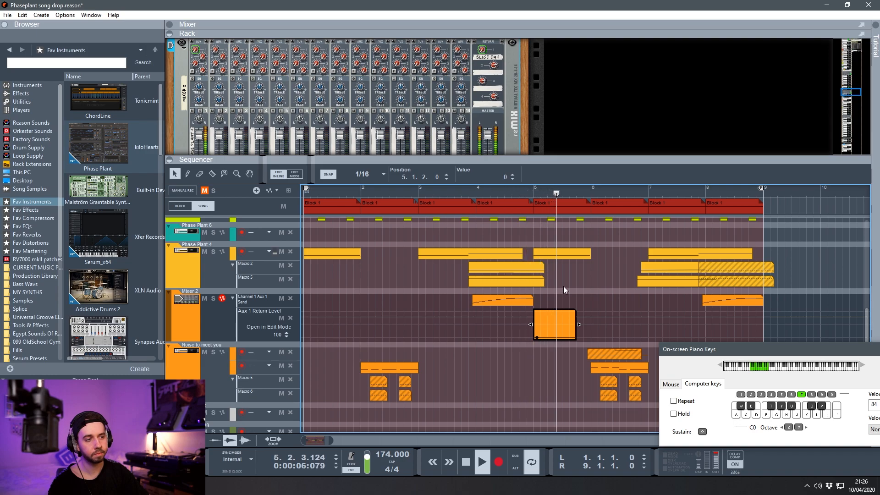
pyautogui.press('space')
pyautogui.hotkey('ctrl', 'z')
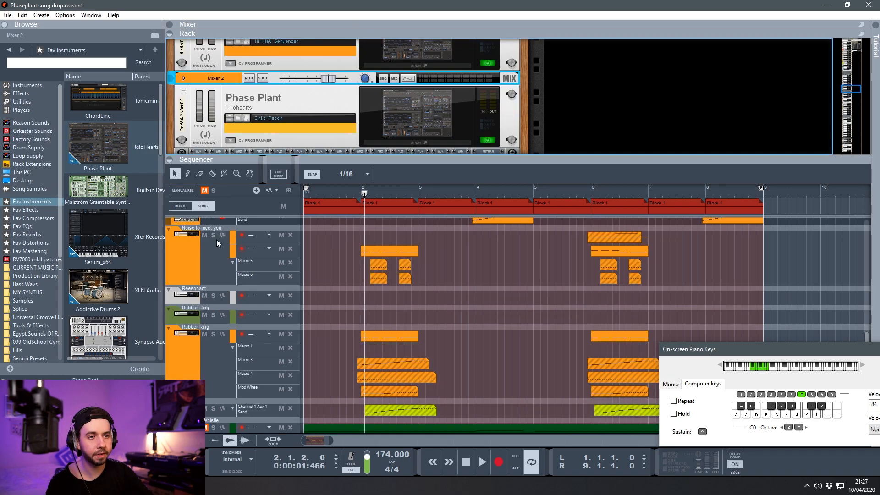
# - Find the Noise to meet you mix channel in the rack and solo it
pyautogui.scroll(-1, 280, 57)
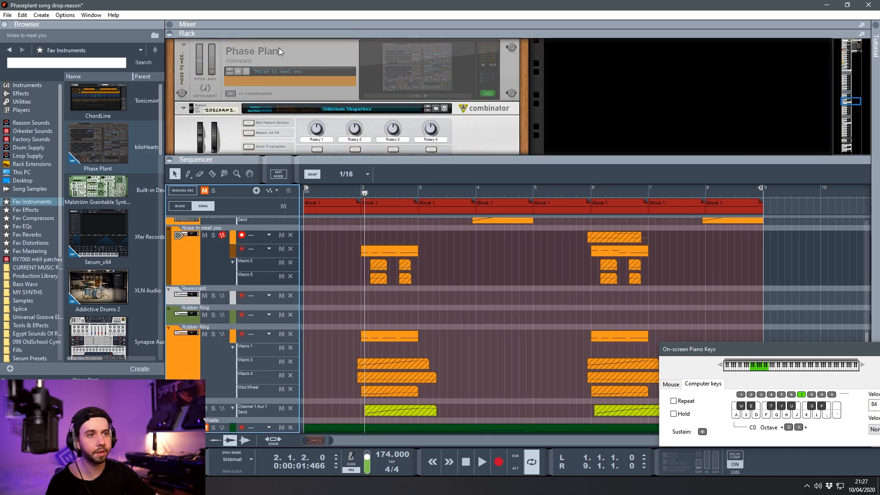
pyautogui.scroll(1, 275, 73)
pyautogui.click(263, 86)
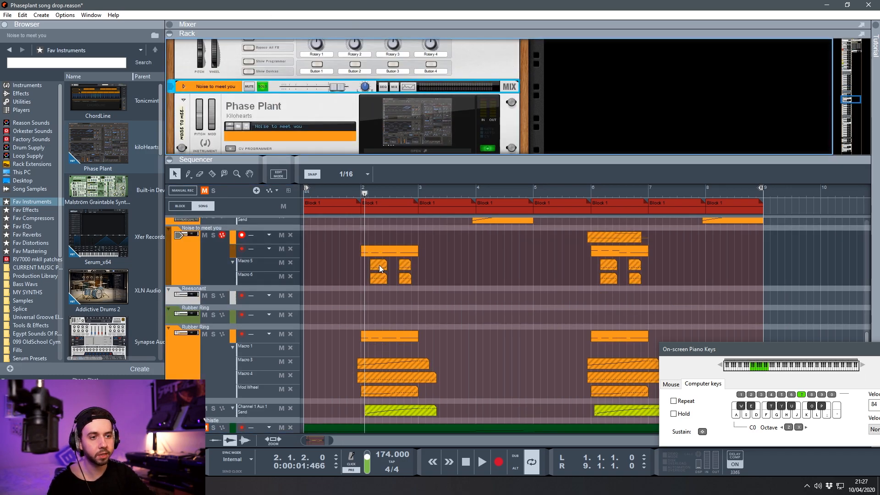
# - Open the Noise to meet you Phase Plant editor, examine the Pitch ENV and Macro 6 modulation targets, and close the editor
pyautogui.click(436, 122)
pyautogui.moveTo(284, 29); pyautogui.dragTo(335, 152)
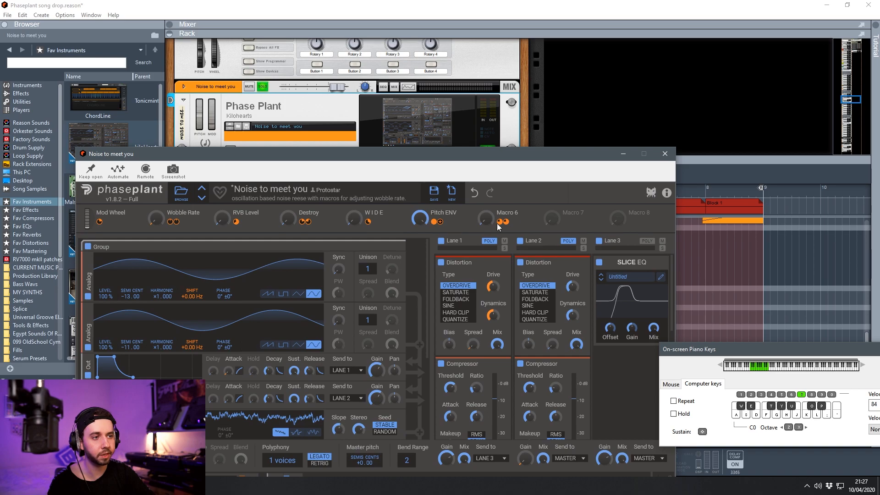
pyautogui.moveTo(499, 158); pyautogui.dragTo(518, 11)
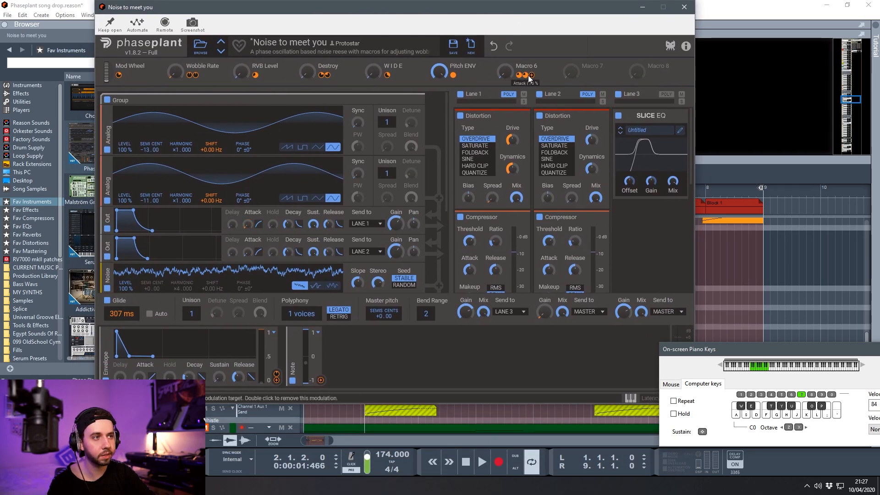
pyautogui.scroll(-3, 368, 161)
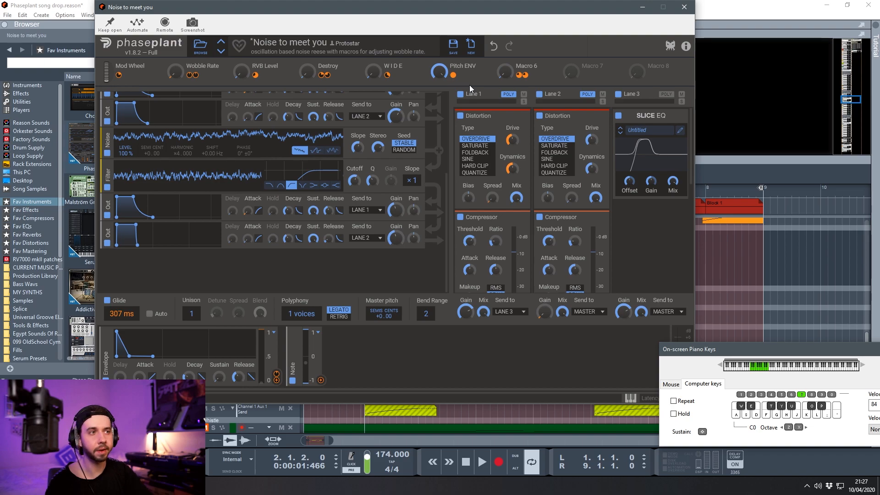
pyautogui.moveTo(134, 10)
pyautogui.mouseDown()
pyautogui.moveTo(473, 31)
pyautogui.moveTo(139, 28)
pyautogui.mouseUp()
pyautogui.click(691, 25)
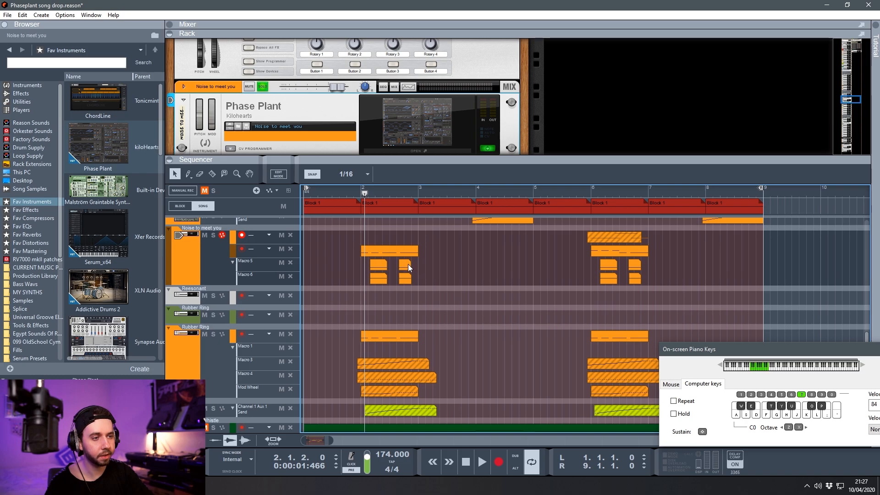
# - Open the first Macro 5 and Macro 6 automation clips on the Noise to meet you track and examine their points
pyautogui.click(376, 266)
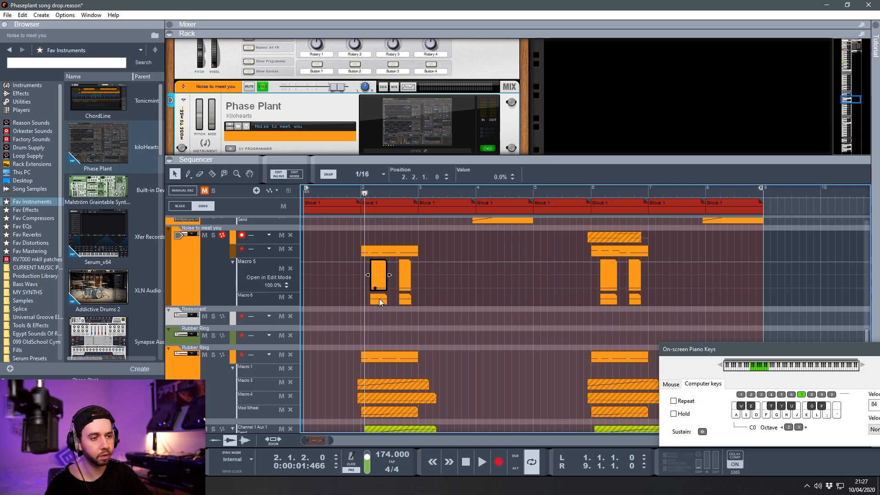
pyautogui.click(379, 298)
pyautogui.doubleClick(384, 277)
pyautogui.click(374, 286)
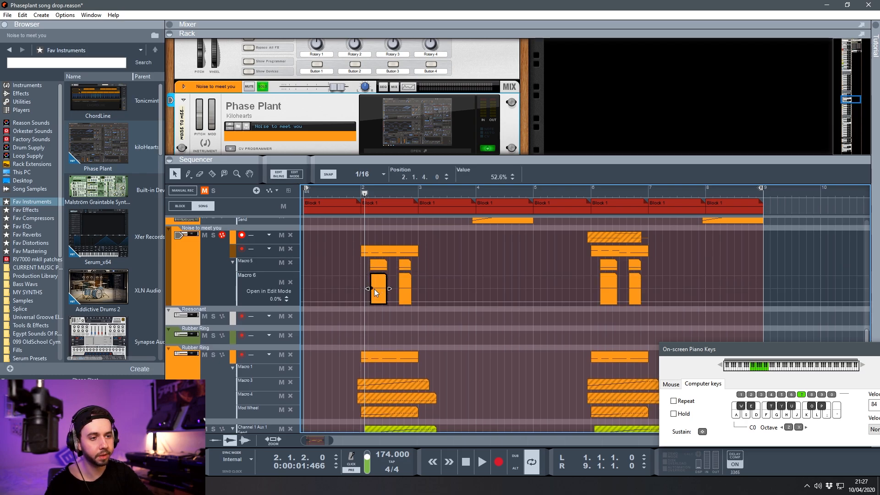
pyautogui.click(375, 260)
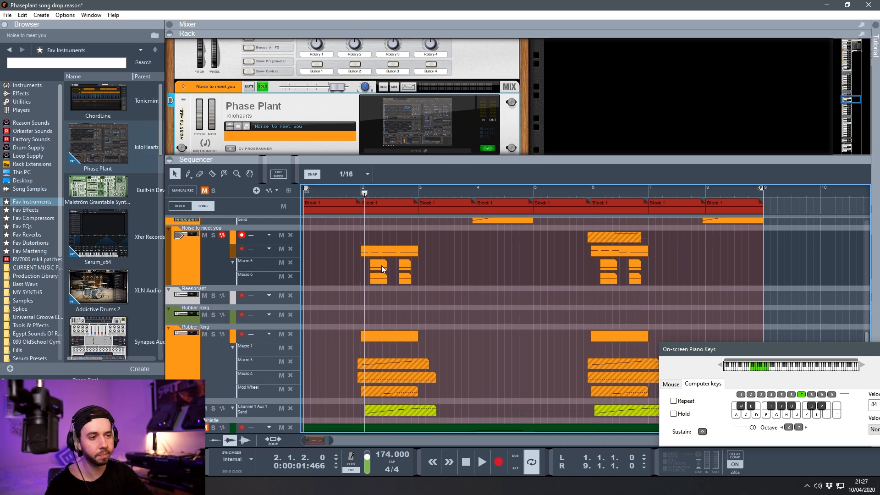
pyautogui.click(375, 288)
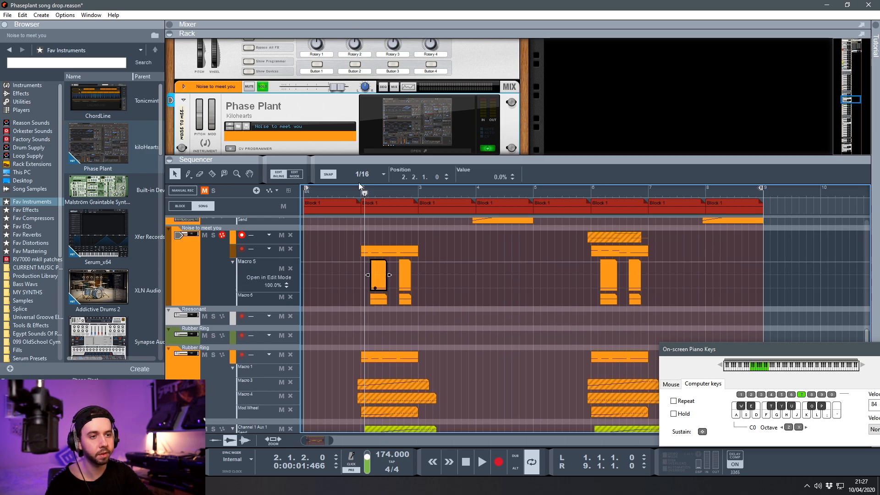
# - Mute the bar 2 Macro 5 and Macro 6 clips on the Noise to meet you track and play from just before bar 2
pyautogui.click(356, 185)
pyautogui.click(415, 273)
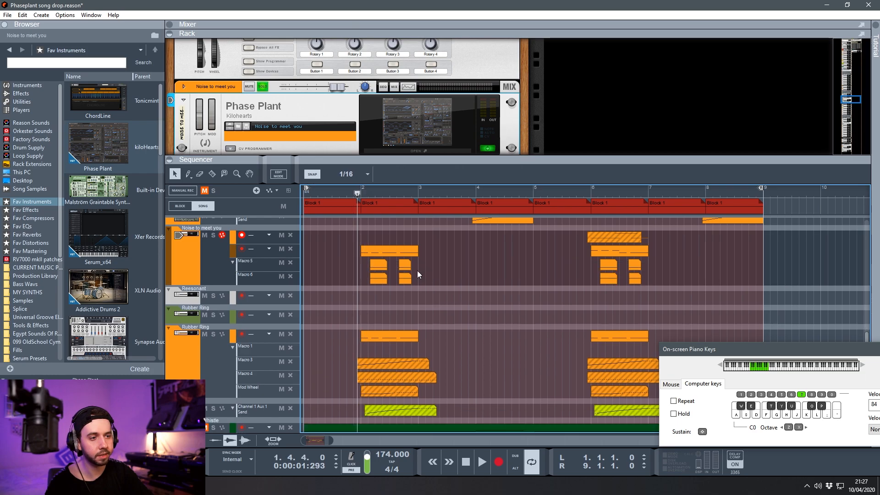
pyautogui.moveTo(373, 268); pyautogui.dragTo(373, 268)
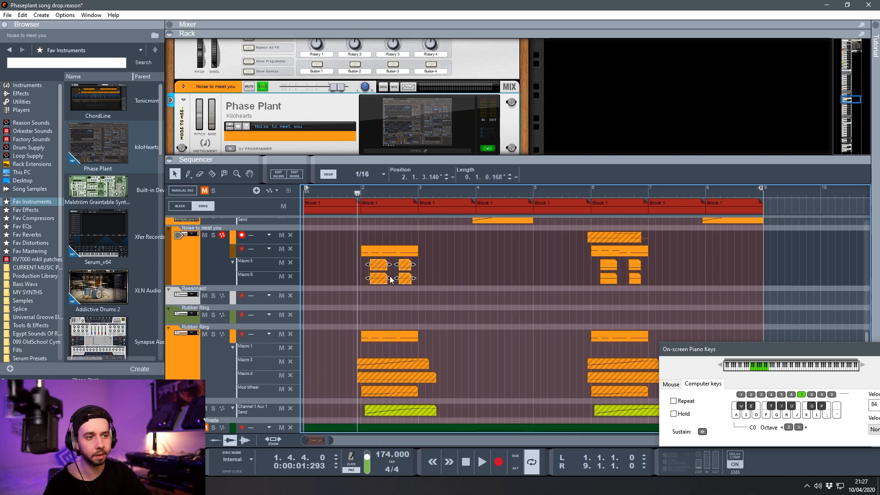
pyautogui.click(373, 252)
pyautogui.moveTo(398, 284); pyautogui.dragTo(403, 246)
pyautogui.press('space')
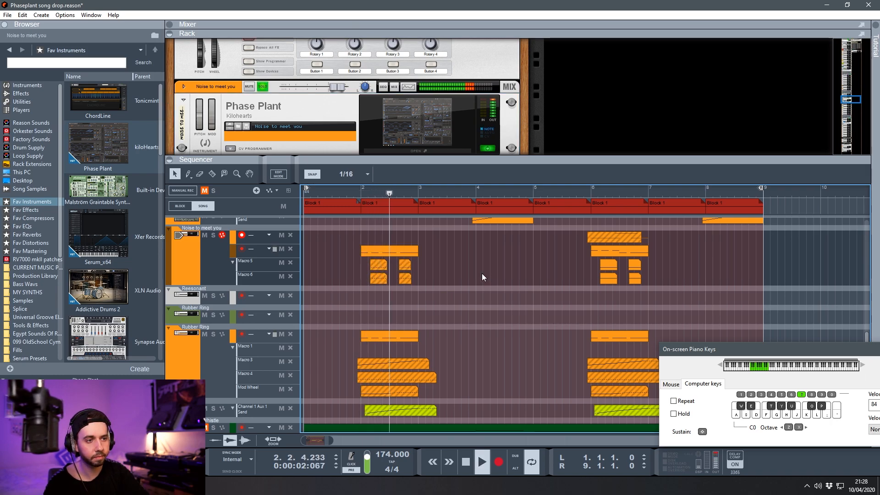
pyautogui.press('space')
# - Unmute the four Macro 5 and Macro 6 clips in bar 2 and play the same passage for comparison
pyautogui.moveTo(436, 277); pyautogui.dragTo(348, 260)
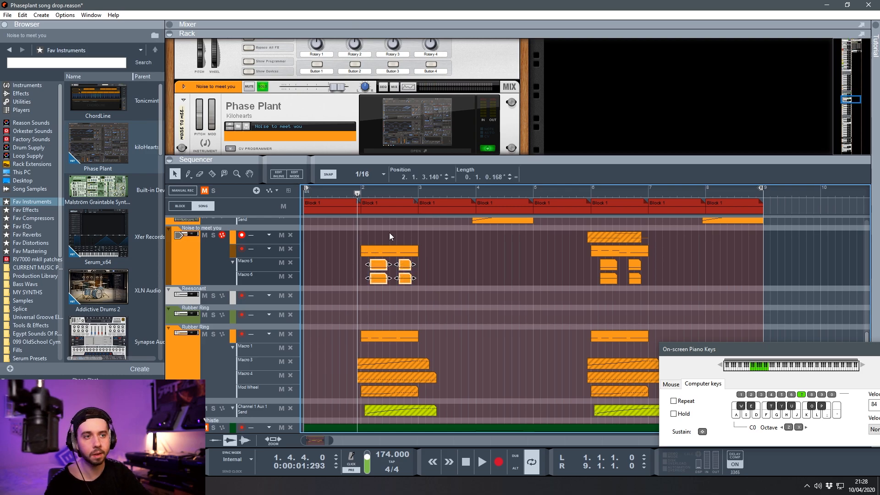
pyautogui.press('space')
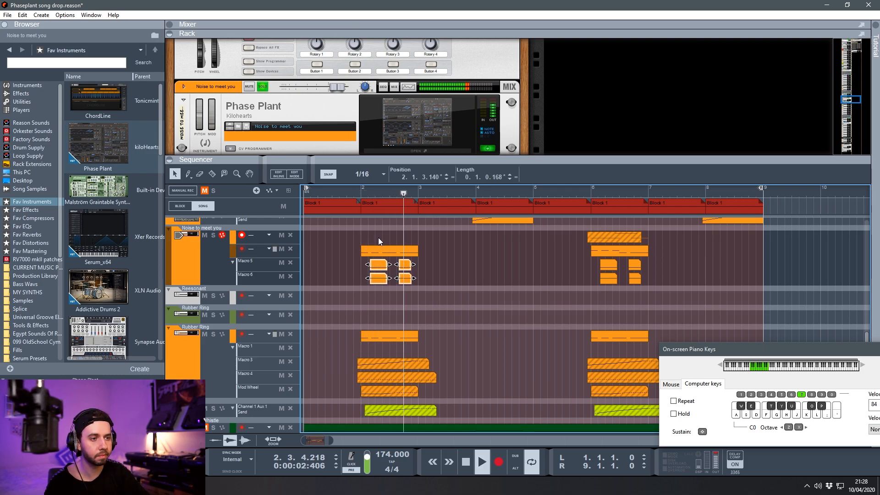
pyautogui.press('space')
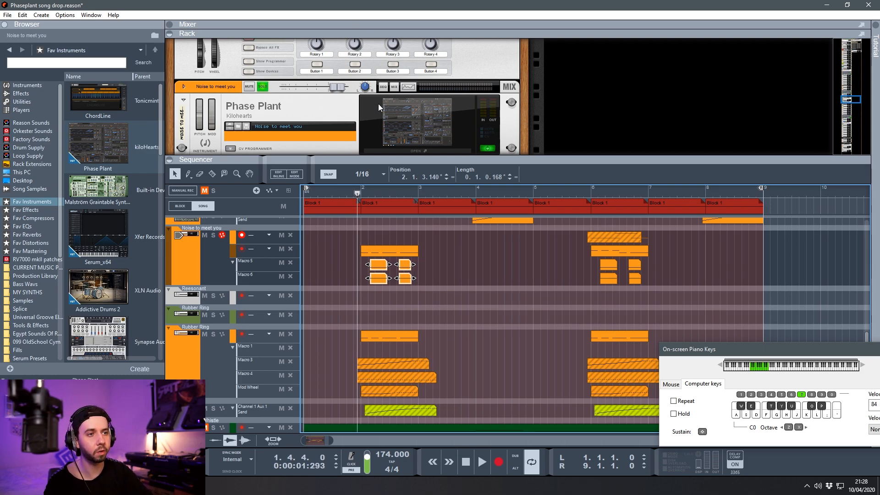
# - Unsolo the Noise to meet you channel, mute the Rubber Ring track and play bar 2 with the Macro 5 and Macro 6 clips muted
pyautogui.scroll(-2, 229, 89)
pyautogui.click(193, 82)
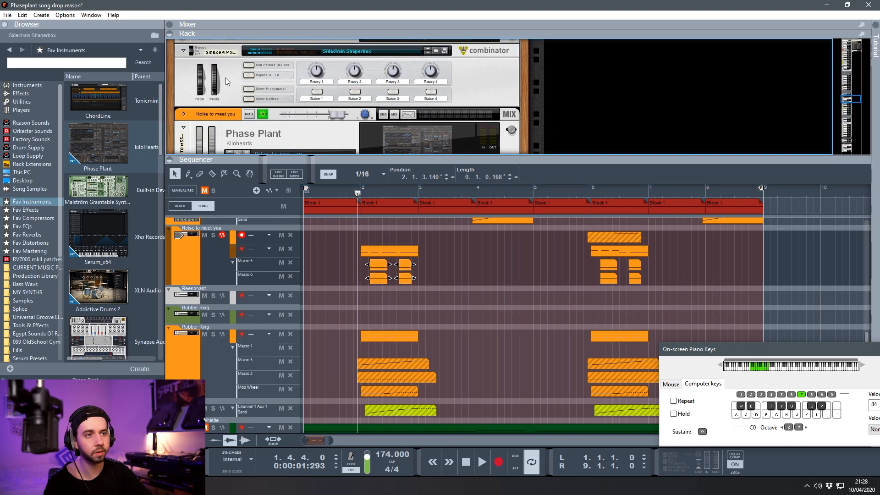
pyautogui.click(374, 269)
pyautogui.press('m')
pyautogui.press('space')
pyautogui.press('space')
# - Unmute the bar 2 Macro 5 and Macro 6 clips and replay the passage with the other tracks audible
pyautogui.press('m')
pyautogui.press('space')
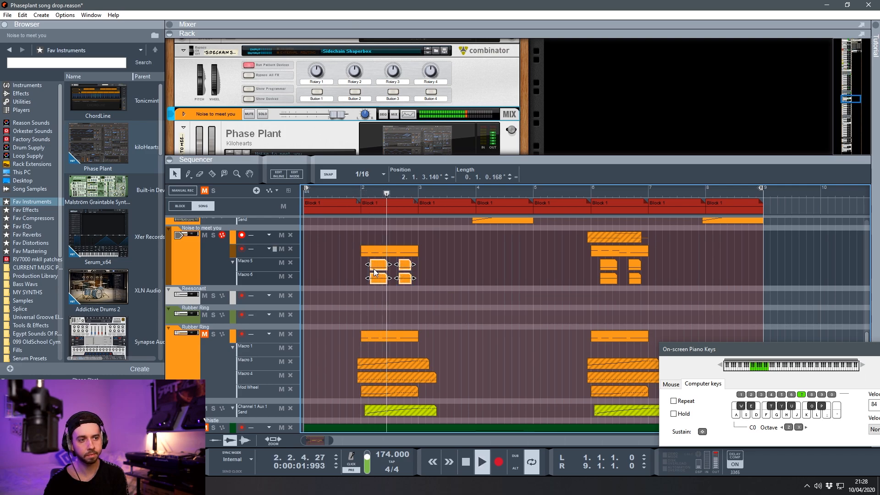
pyautogui.press('space')
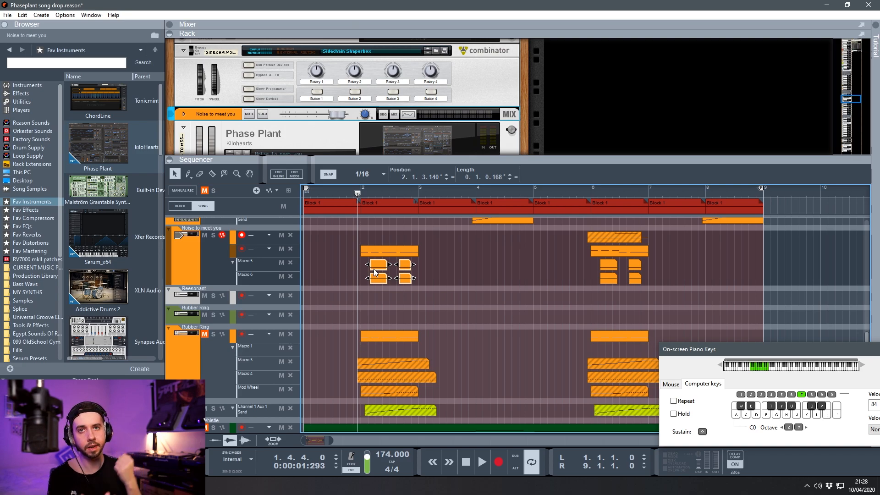
# - Unmute the orange Rubber Ring track, solo the Mixer 3 channel and play bar 2
pyautogui.click(205, 251)
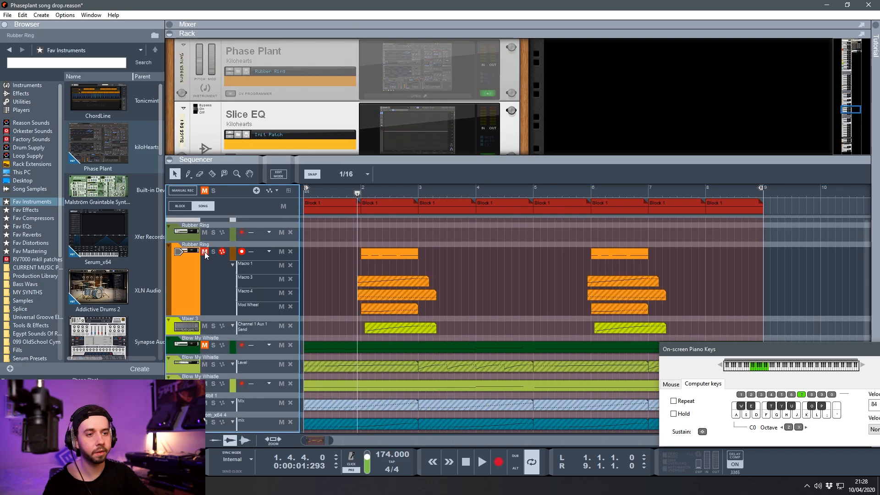
pyautogui.scroll(2, 297, 70)
pyautogui.click(263, 86)
pyautogui.scroll(-2, 392, 243)
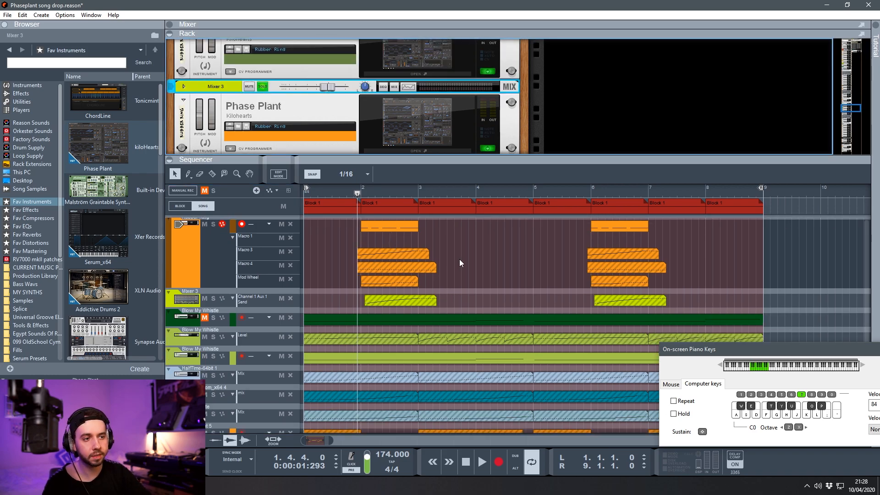
pyautogui.press('space')
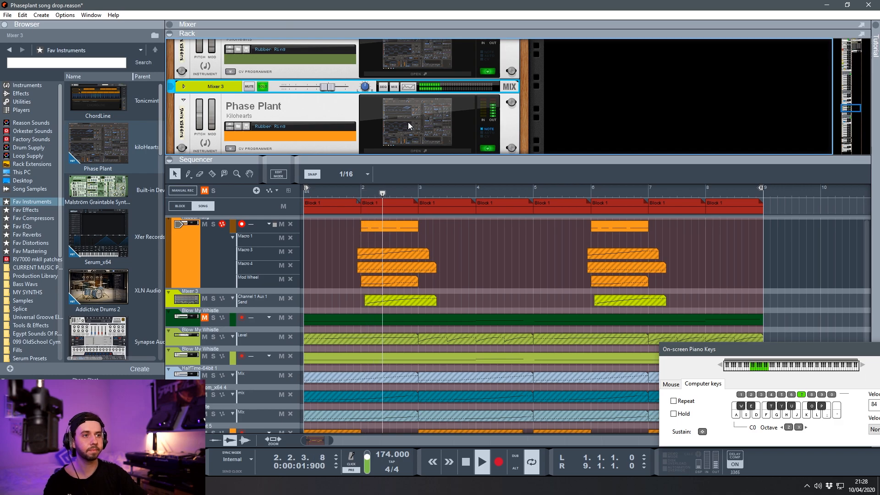
pyautogui.press('space')
# - Open the orange Rubber Ring Phase Plant, unmute its bar 2 Macro 3 clip and play it, closing the On-screen Piano Keys
pyautogui.click(411, 122)
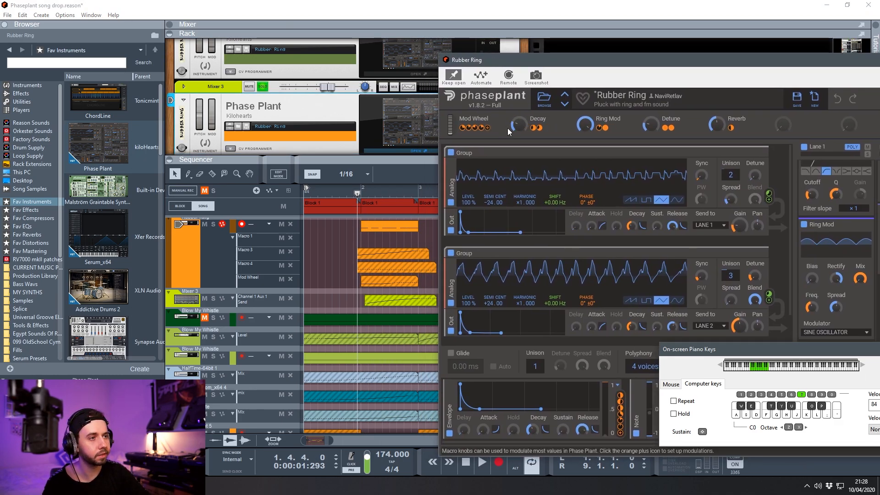
pyautogui.click(416, 251)
pyautogui.doubleClick(416, 251)
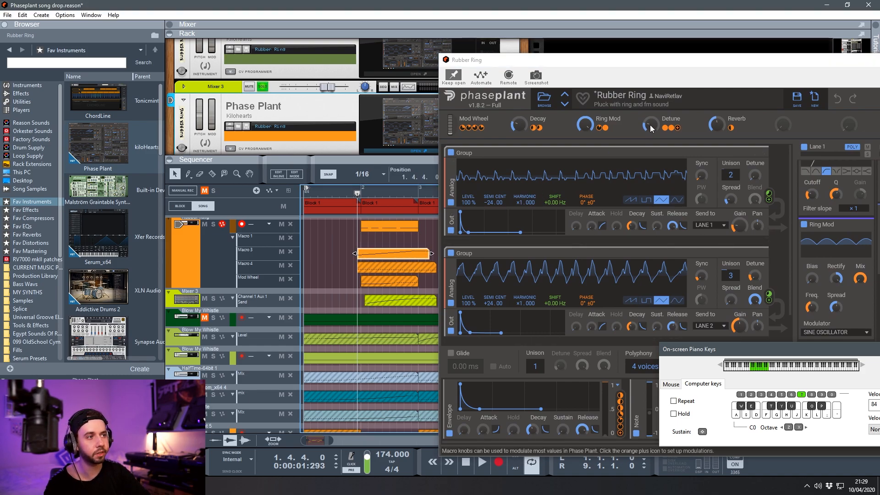
pyautogui.press('space')
pyautogui.moveTo(847, 348); pyautogui.dragTo(651, 345)
pyautogui.press('space')
pyautogui.click(725, 346)
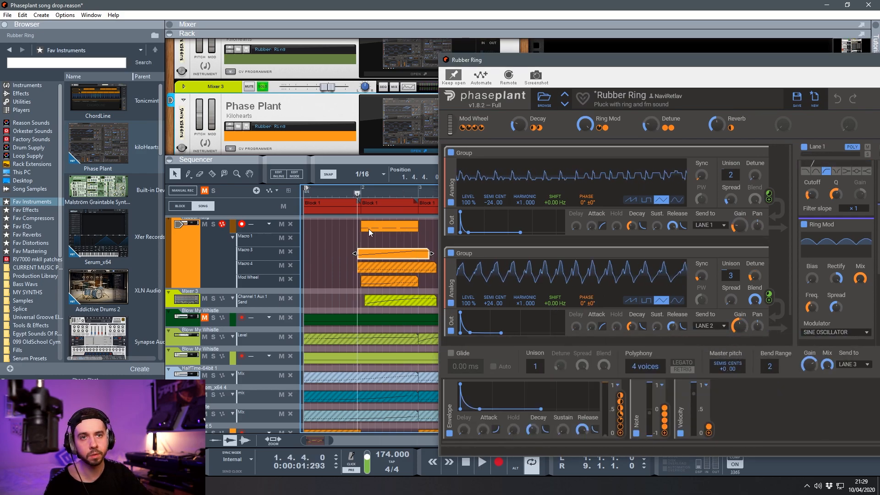
# - Unmute the bar 2 Macro 4 clip on the orange Rubber Ring track, open its curve for inline editing and play the passage
pyautogui.click(387, 268)
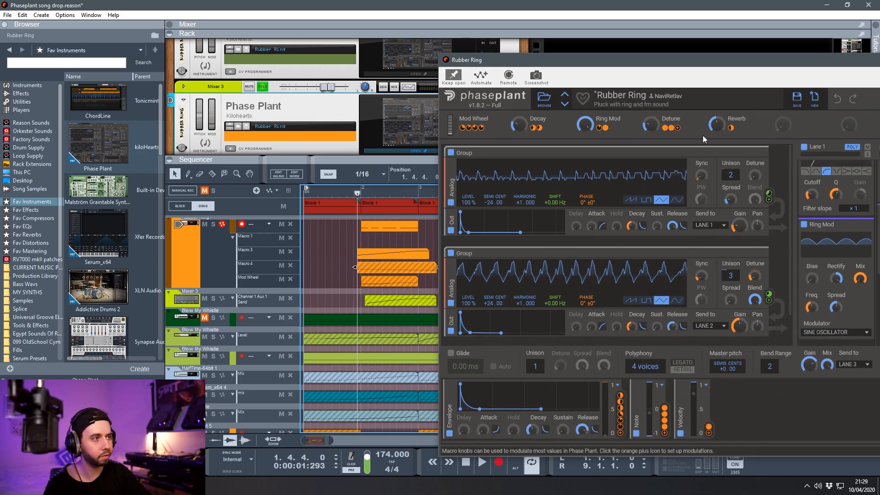
pyautogui.doubleClick(400, 269)
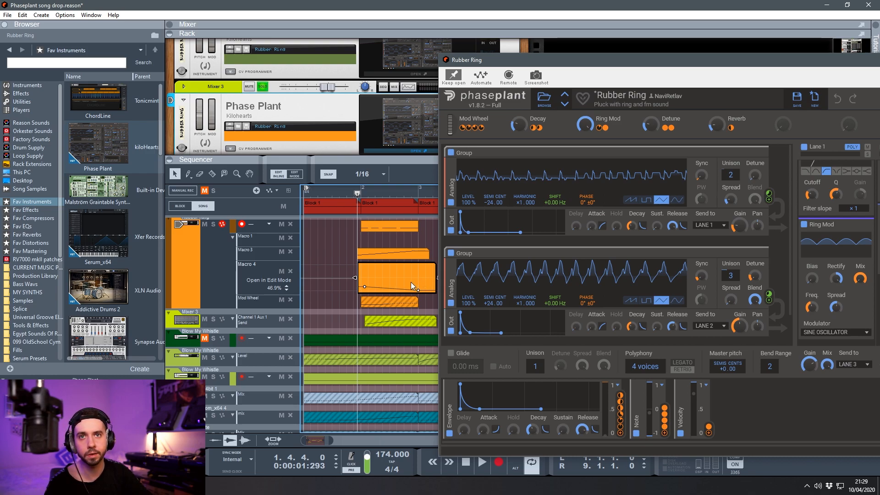
pyautogui.press('space')
pyautogui.press('space')
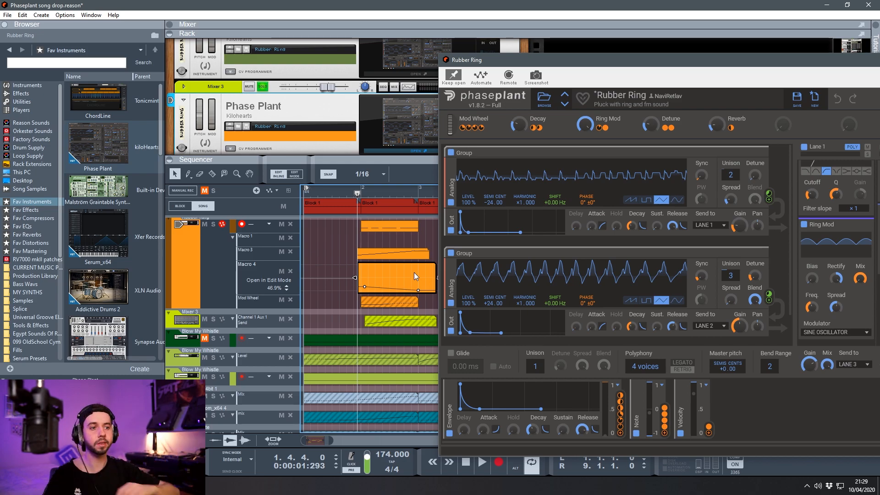
# - Examine Rubber Ring's Mod Wheel modulations and audition notes with the On-screen Piano Keys while moving the mod wheel up and back to 0%
pyautogui.scroll(-3, 394, 274)
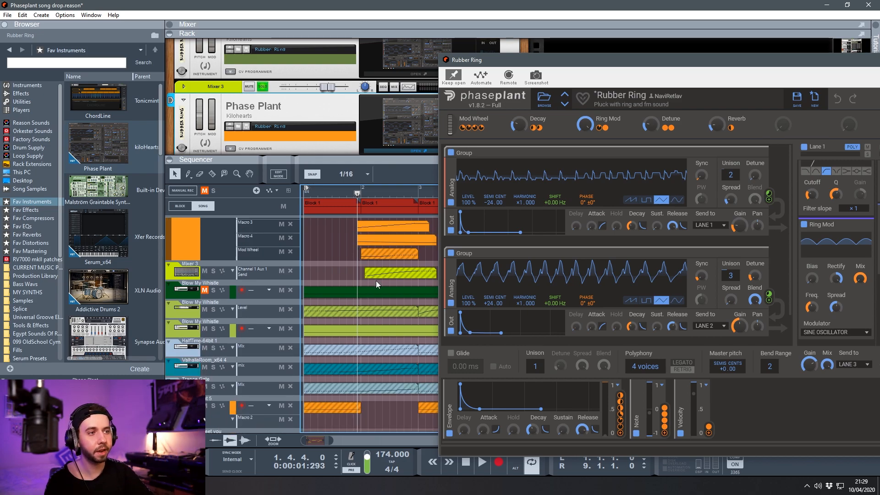
pyautogui.moveTo(524, 61); pyautogui.dragTo(239, 36)
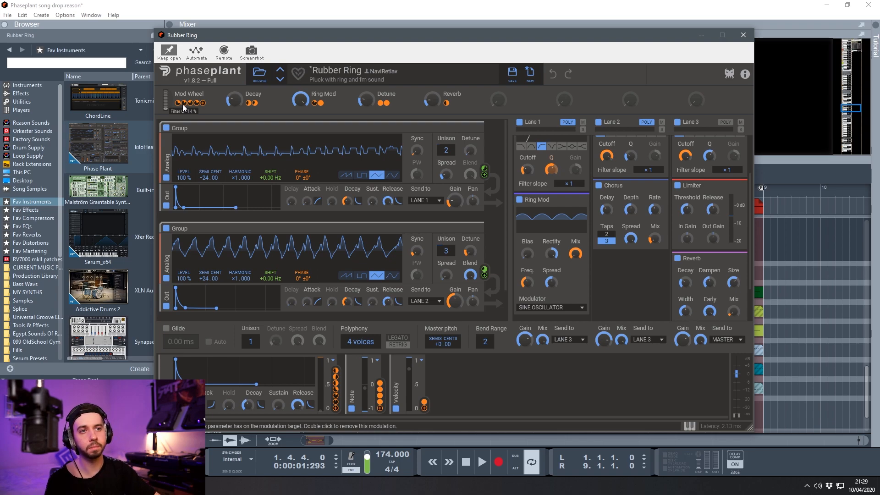
pyautogui.moveTo(203, 37); pyautogui.dragTo(322, 27)
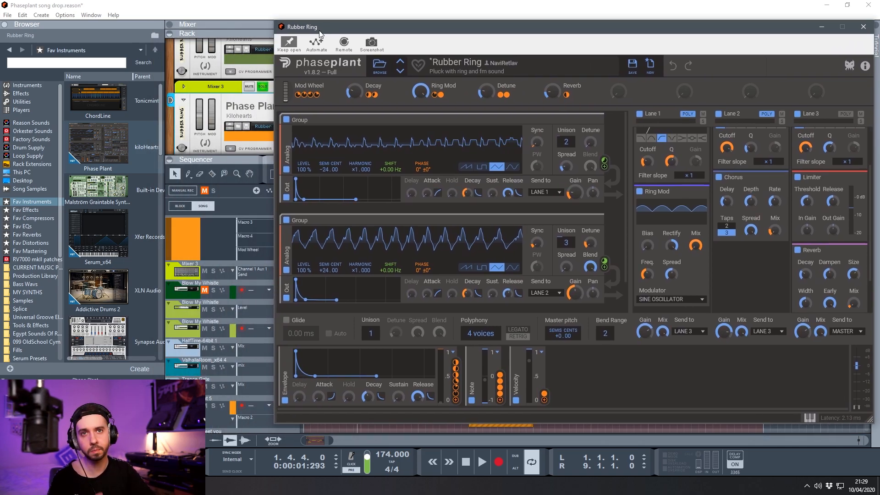
pyautogui.press('F4')
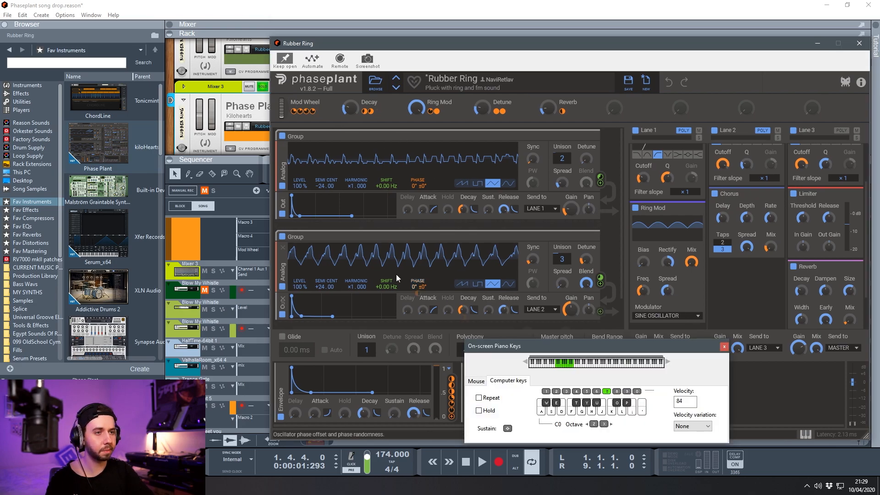
pyautogui.moveTo(282, 114); pyautogui.dragTo(281, 98)
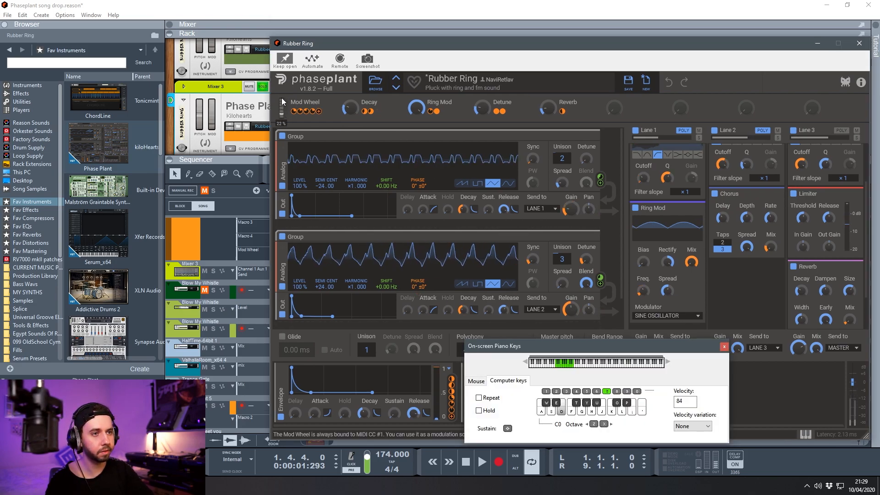
pyautogui.moveTo(284, 62); pyautogui.dragTo(264, 204)
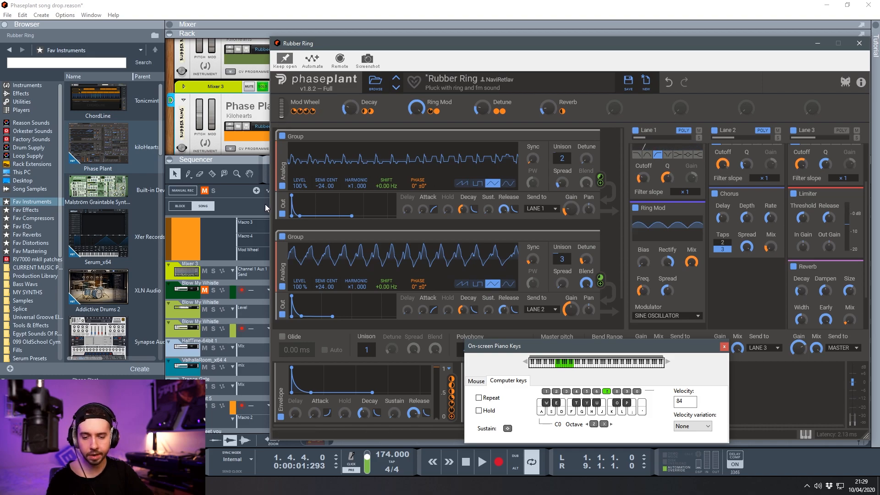
pyautogui.press('f')
pyautogui.moveTo(281, 112)
pyautogui.mouseDown()
pyautogui.moveTo(281, 68)
pyautogui.moveTo(278, 124)
pyautogui.mouseUp()
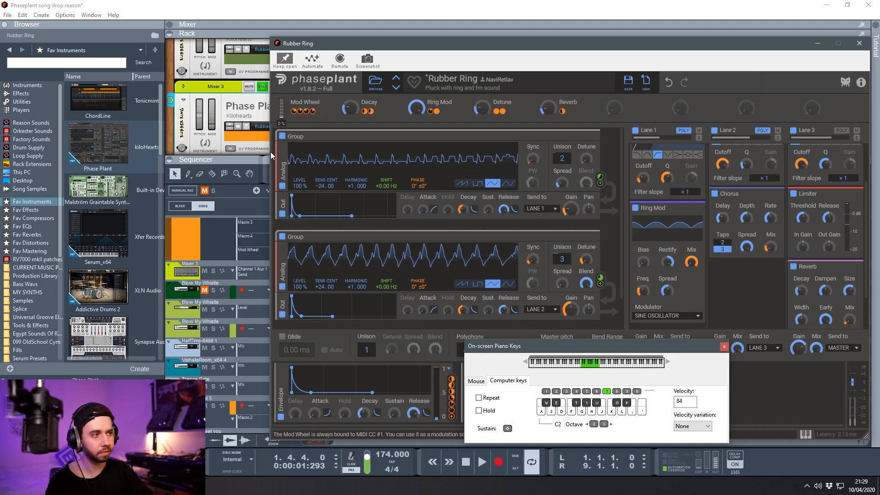
# - Unmute the bar 2 Mod Wheel clip on the Rubber Ring track and play the passage, closing the On-screen Piano Keys
pyautogui.moveTo(343, 56); pyautogui.dragTo(530, 69)
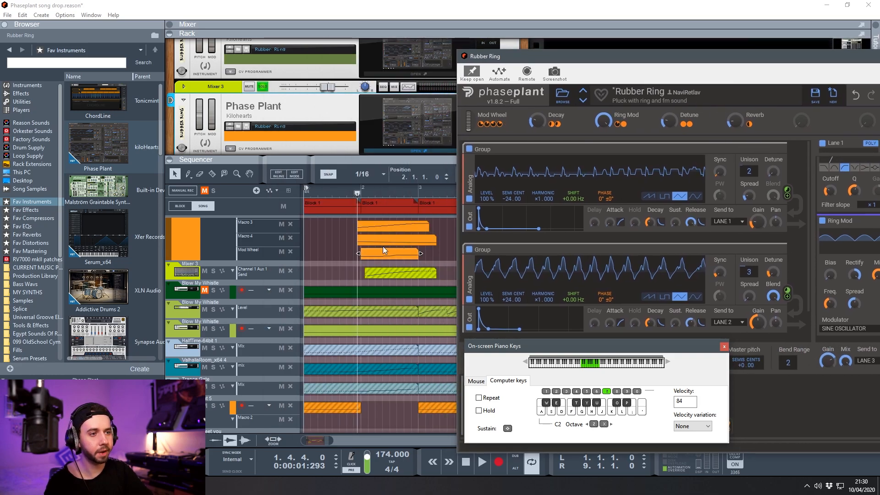
pyautogui.scroll(2, 383, 248)
pyautogui.press('space')
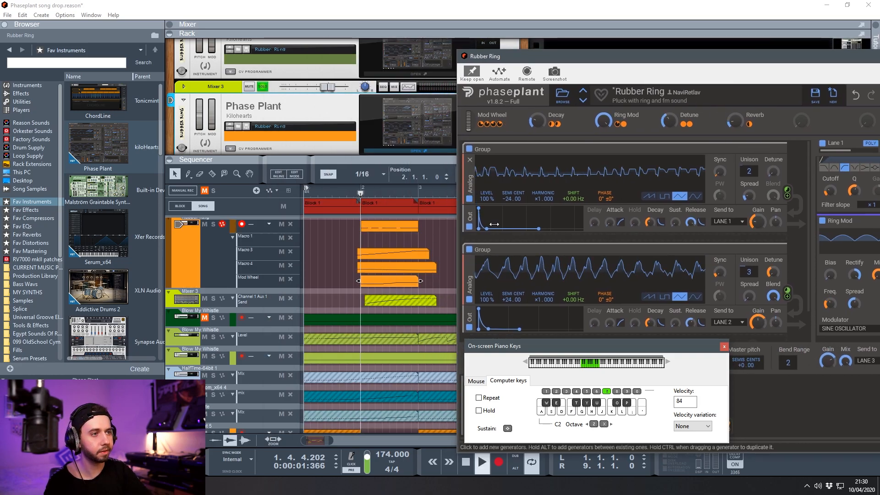
pyautogui.click(724, 347)
pyautogui.press('space')
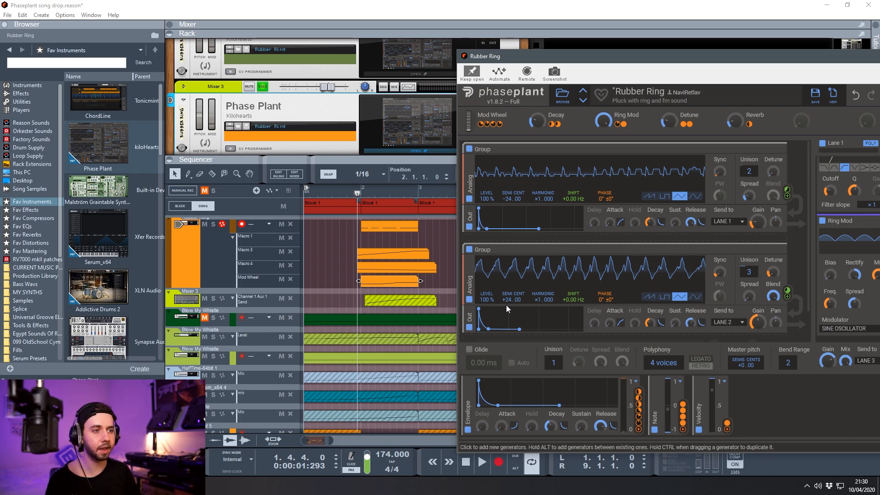
# - Show Mixer 3 in the rack, close the Rubber Ring synth and inspect the ValhallaRoom reverb settings
pyautogui.click(401, 276)
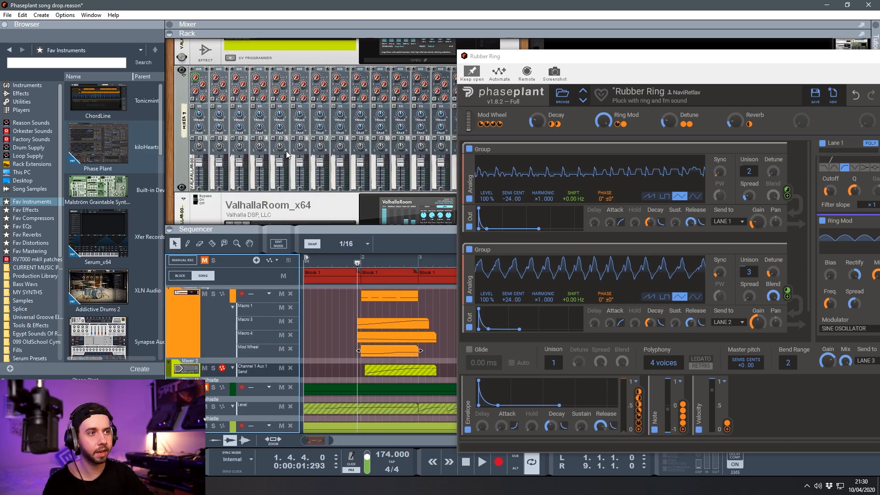
pyautogui.moveTo(581, 58); pyautogui.dragTo(337, 64)
pyautogui.click(768, 55)
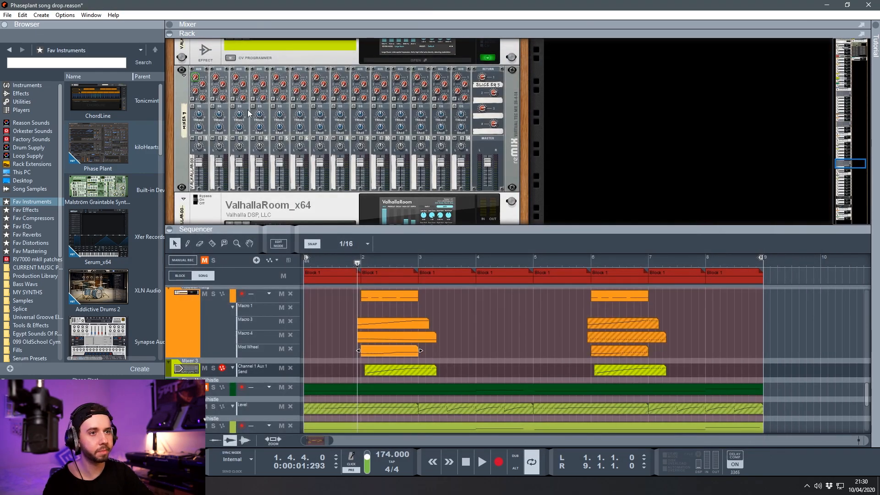
pyautogui.click(377, 118)
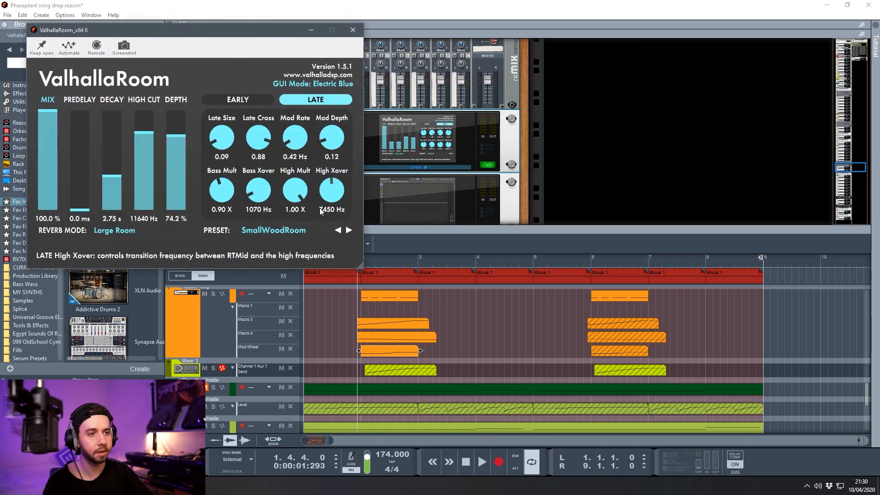
pyautogui.click(356, 28)
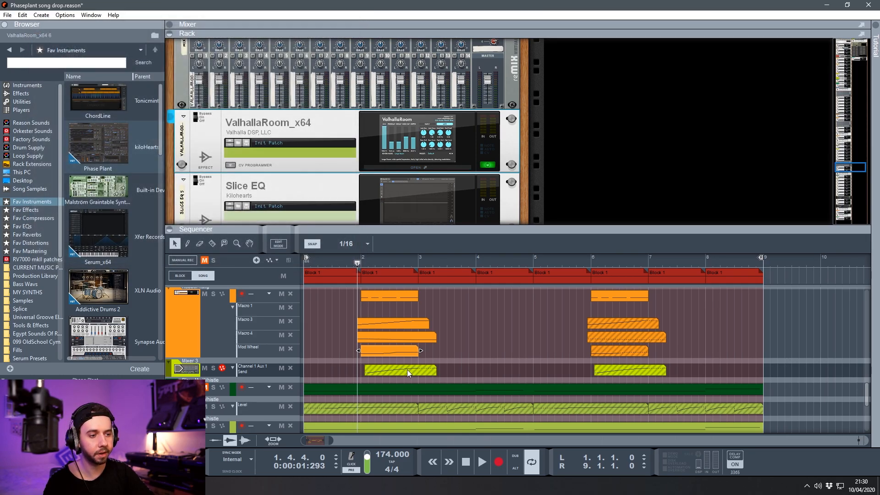
# - Unmute the bar 2 Channel 1 Aux 1 Send clip of Mixer 3, view its curve and play the passage
pyautogui.doubleClick(407, 369)
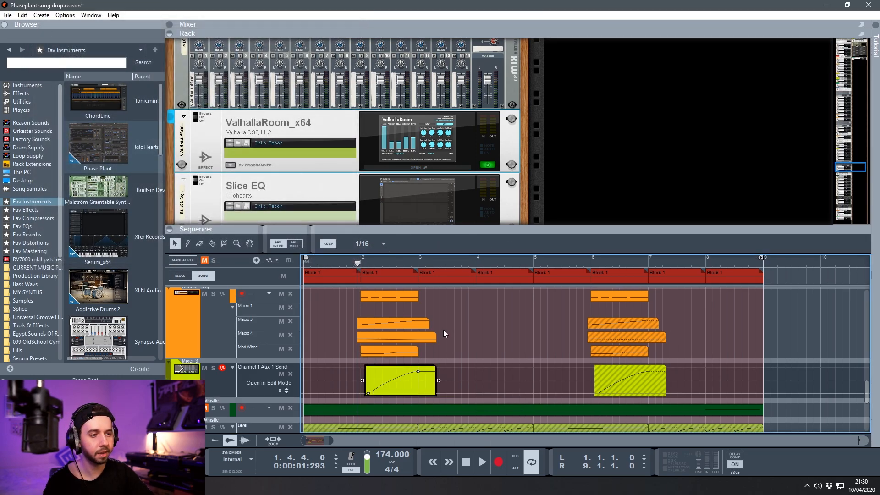
pyautogui.click(462, 306)
pyautogui.press('space')
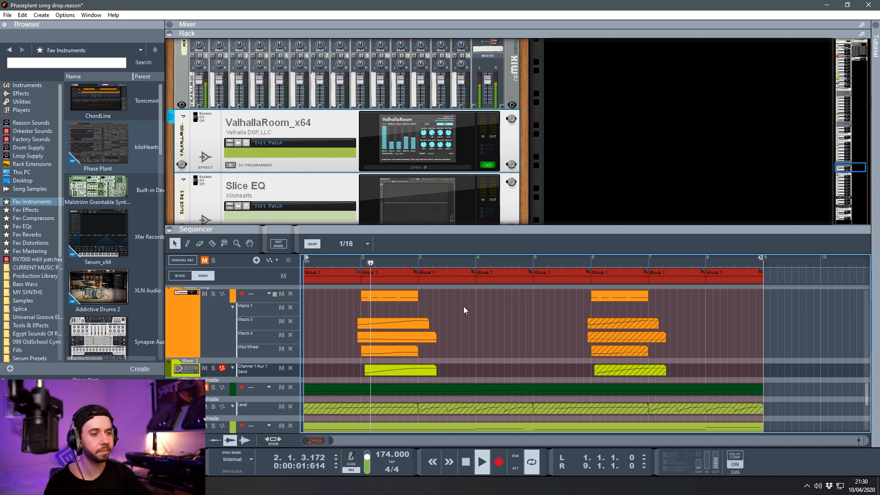
pyautogui.press('space')
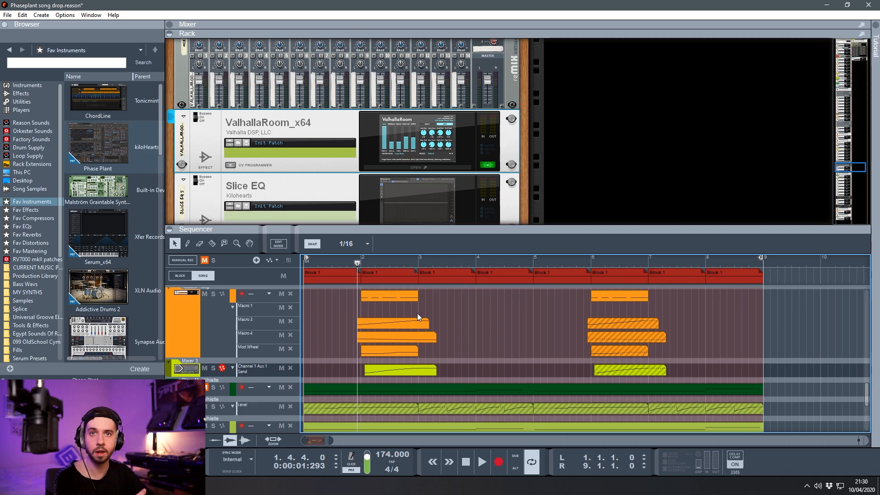
# - Automate Mixer 3's Aux 1 Return Level with a clip from bar 3 to mid bar 4, add a point at value 0, and play it
pyautogui.scroll(-5, 468, 136)
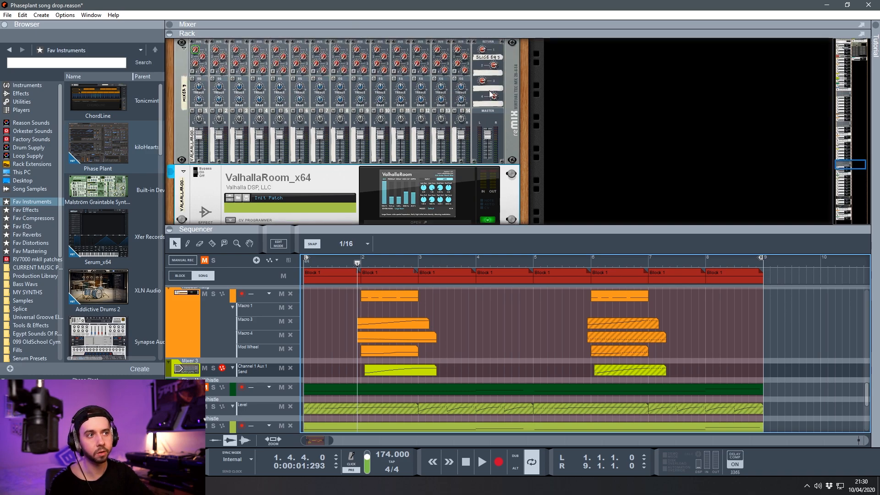
pyautogui.rightClick(483, 78)
pyautogui.click(516, 82)
pyautogui.moveTo(415, 383); pyautogui.dragTo(477, 385)
pyautogui.doubleClick(478, 386)
pyautogui.keyDown('alt'); pyautogui.click(421, 407); pyautogui.keyUp('alt')
pyautogui.press('space')
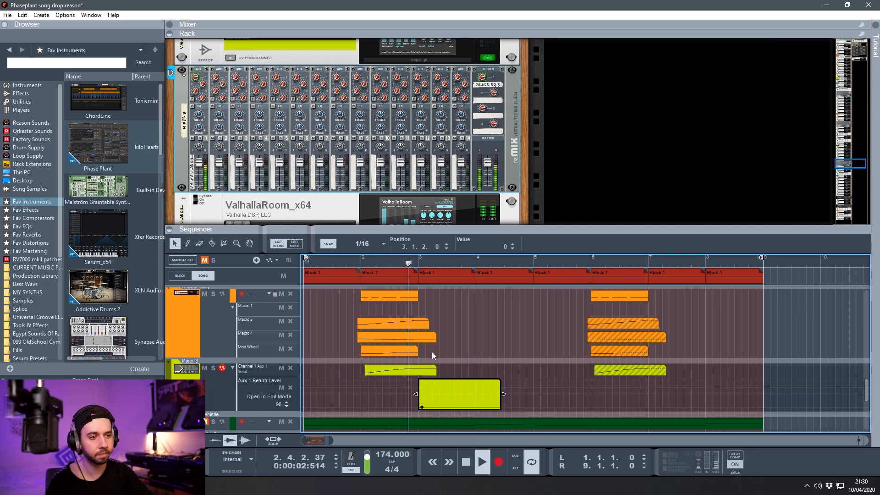
pyautogui.press('space')
pyautogui.click(460, 344)
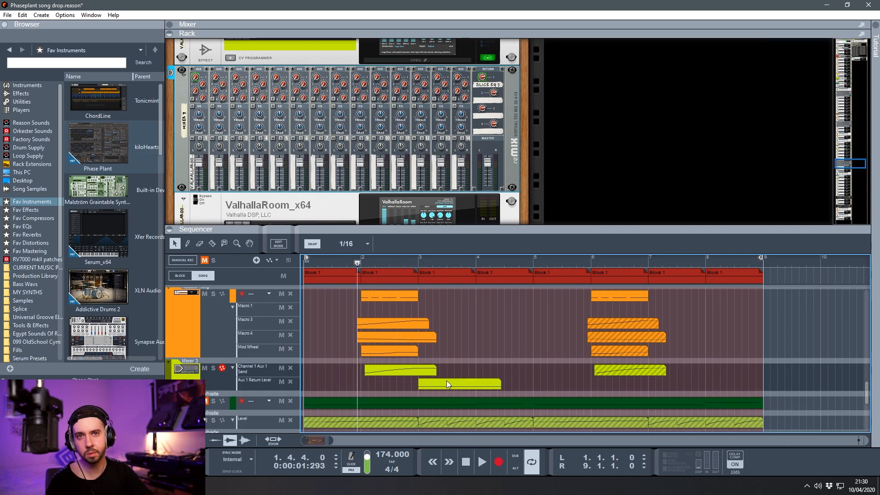
# - Mute the Aux 1 Return Level clip, unmute the bar 6 automation clips and play bar 2 with Mixer 3 unsoloed
pyautogui.click(446, 380)
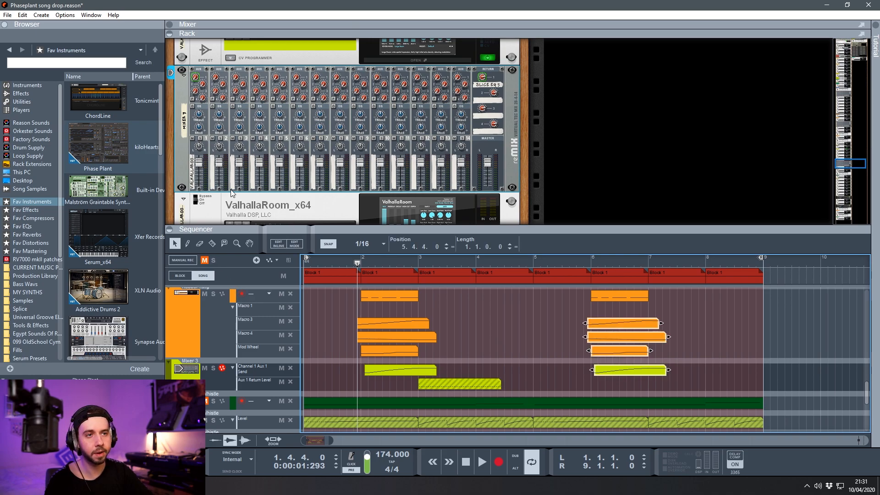
pyautogui.scroll(10, 230, 189)
pyautogui.click(263, 164)
pyautogui.press('space')
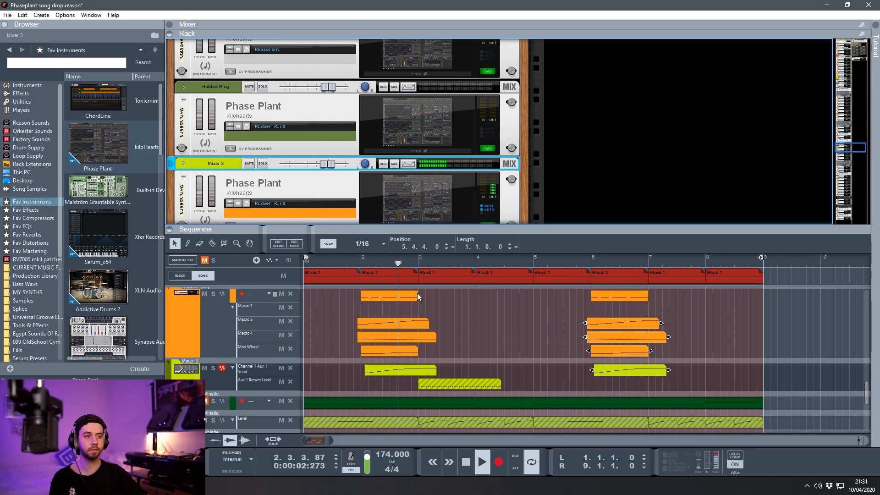
pyautogui.press('space')
# - Compare playback of bar 2 with its Macro 3, Macro 4, Mod Wheel and Aux 1 Send clips muted and then unmuted
pyautogui.moveTo(455, 376); pyautogui.dragTo(374, 322)
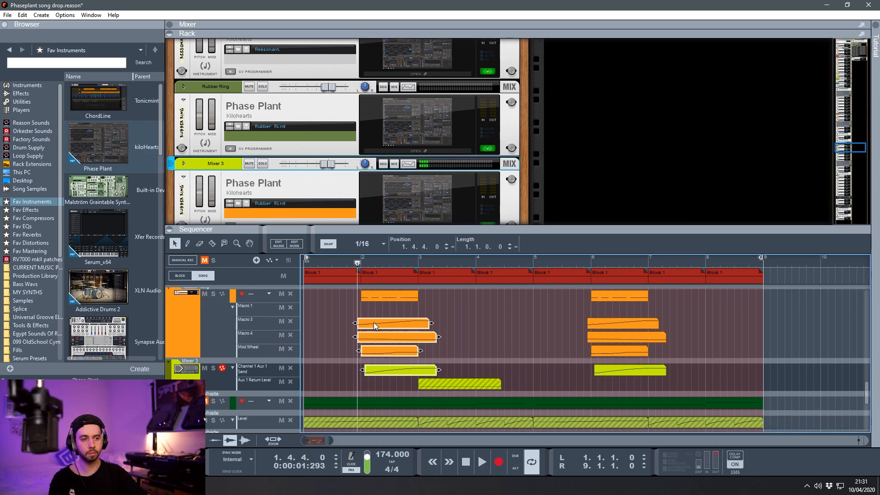
pyautogui.press('m')
pyautogui.press('space')
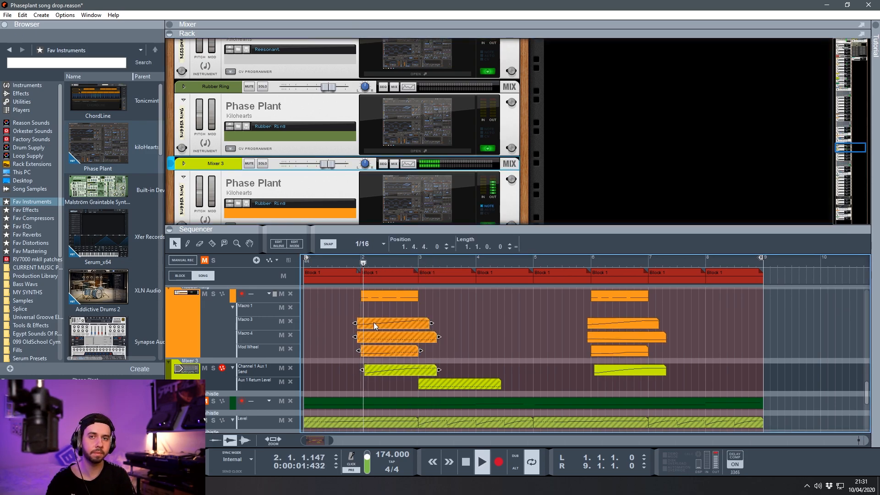
pyautogui.press('space')
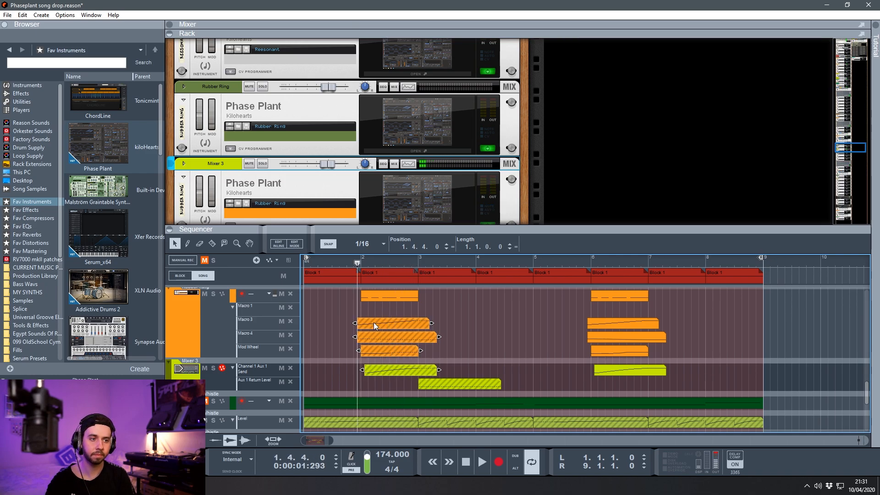
pyautogui.press('m')
pyautogui.press('space')
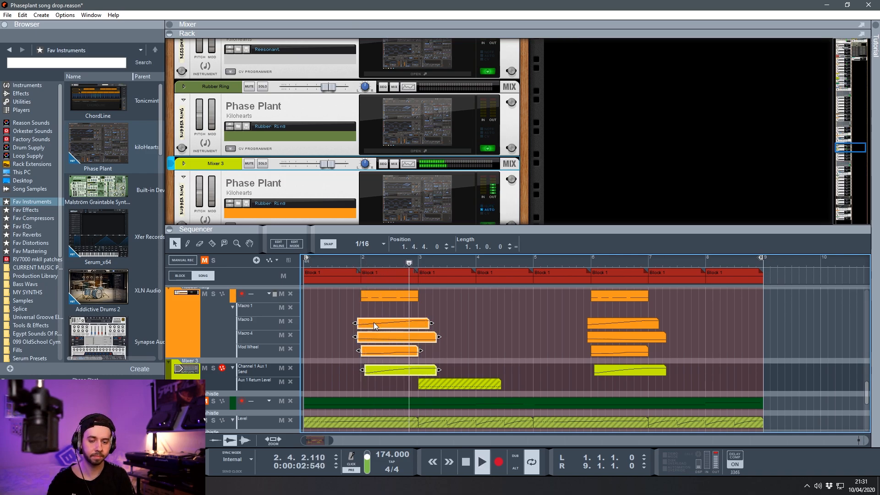
# - Play bar 2 once more with its Macro 3, Macro 4, Mod Wheel and Aux 1 Send clips muted, and restore them
pyautogui.press('space')
pyautogui.press('m')
pyautogui.press('space')
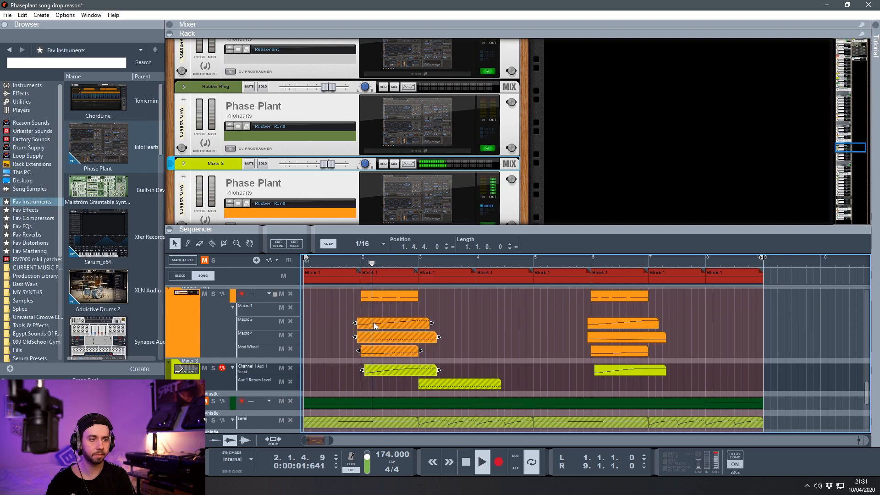
pyautogui.press('space')
pyautogui.press('m')
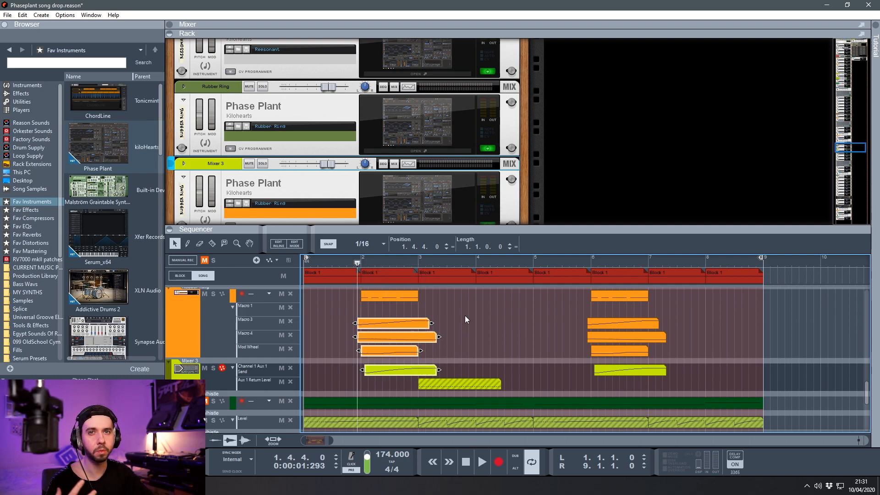
# - Solo the lower Blow My Whistle track and look through its Phase Plant and effect devices in the rack
pyautogui.scroll(-3, 465, 316)
pyautogui.click(209, 320)
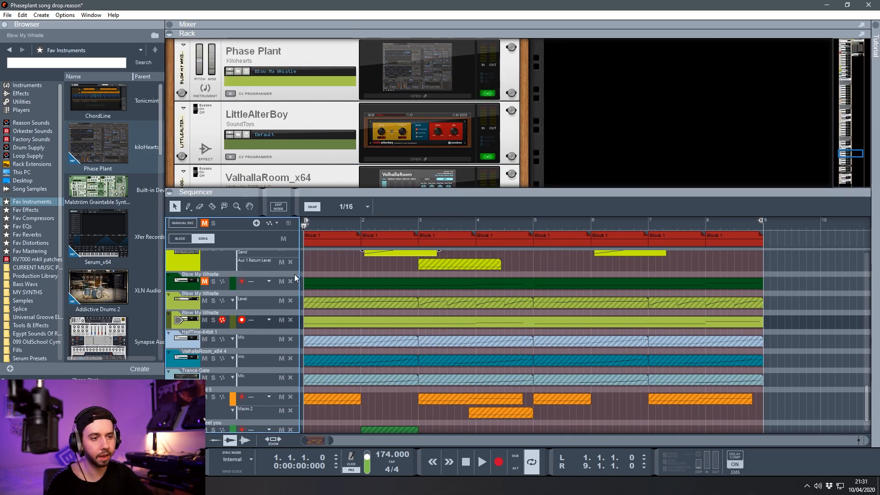
pyautogui.scroll(2, 262, 94)
pyautogui.scroll(-6, 275, 101)
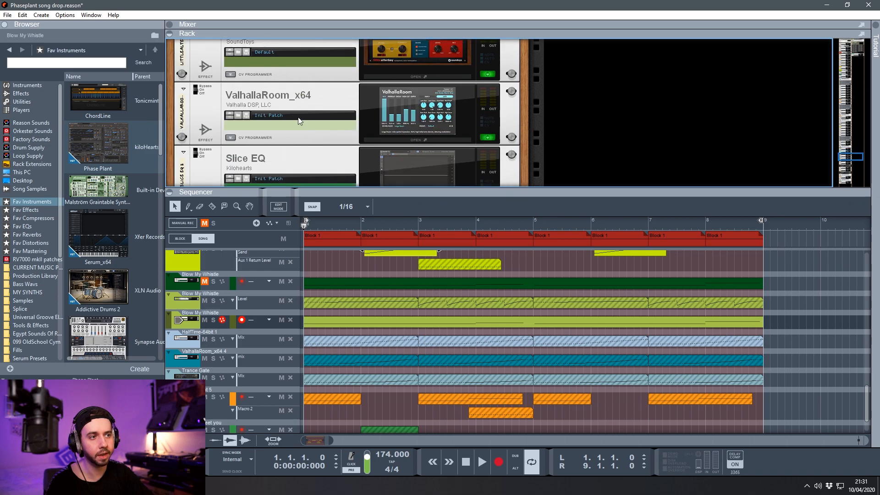
pyautogui.scroll(10, 295, 120)
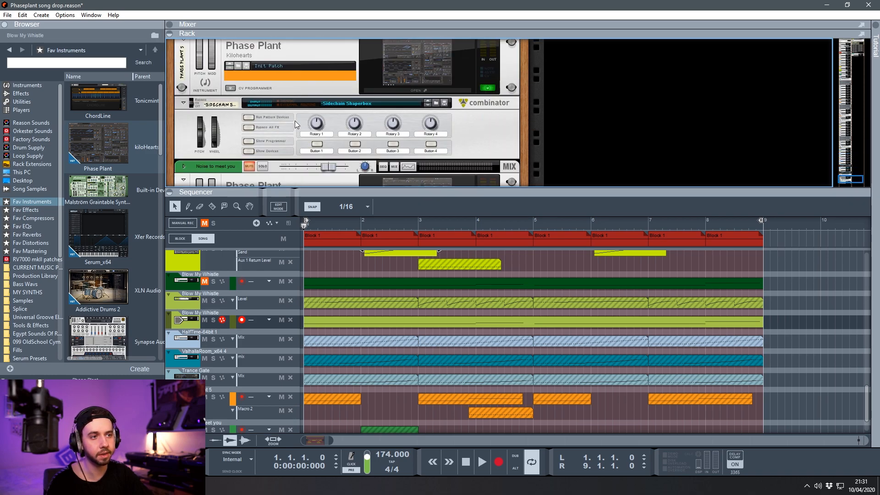
pyautogui.press('space')
pyautogui.press('space')
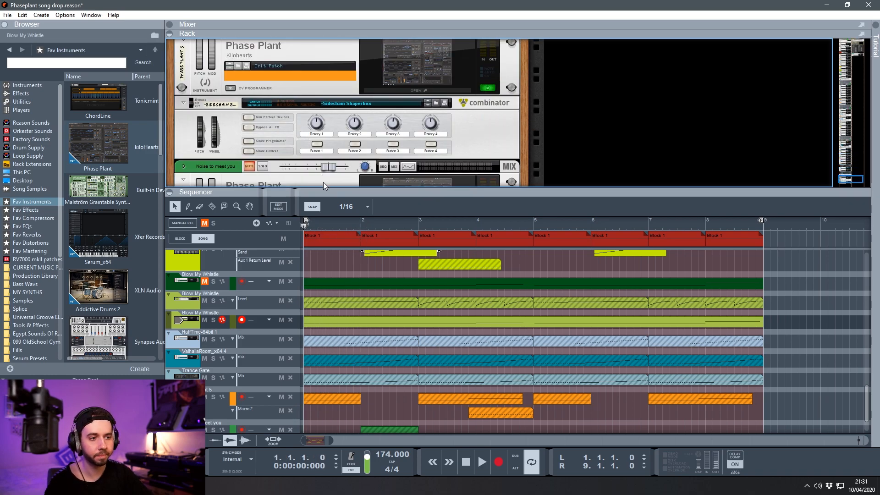
pyautogui.click(327, 341)
pyautogui.scroll(-3, 327, 342)
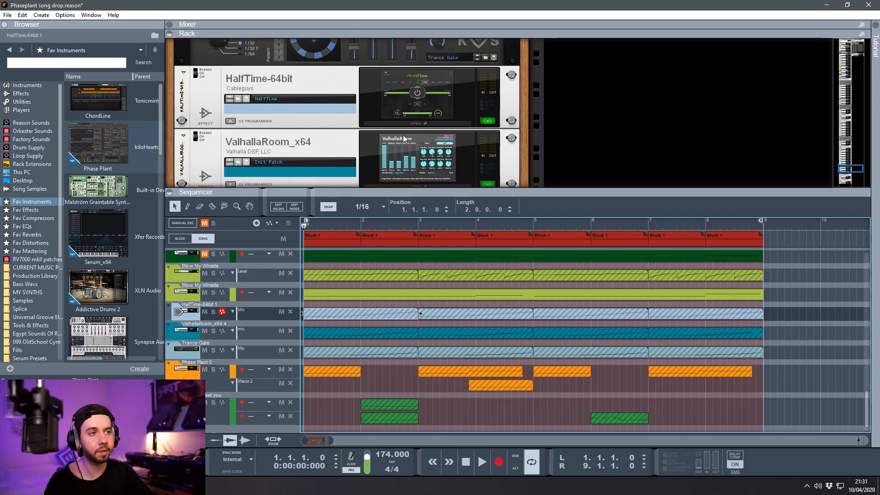
pyautogui.scroll(8, 375, 139)
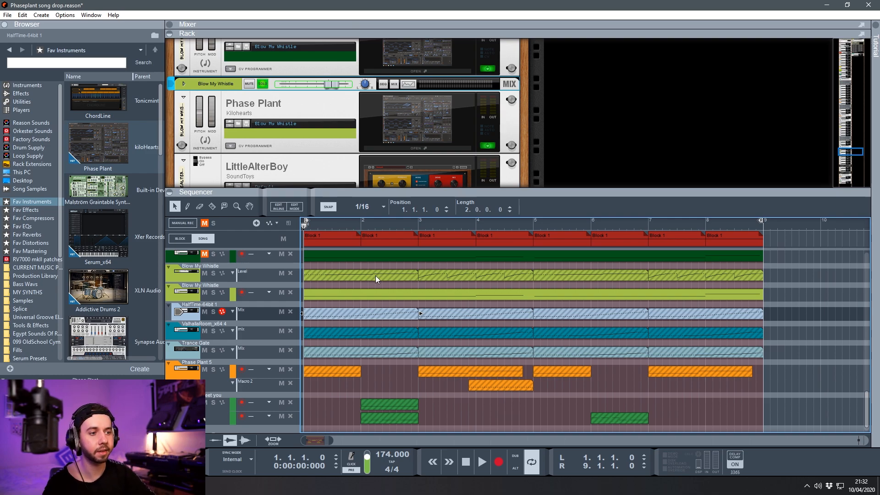
# - Unmute the four HalfTime Mix automation clips across bars 1 to 8 and play the opening bars
pyautogui.scroll(2, 376, 287)
pyautogui.click(345, 343)
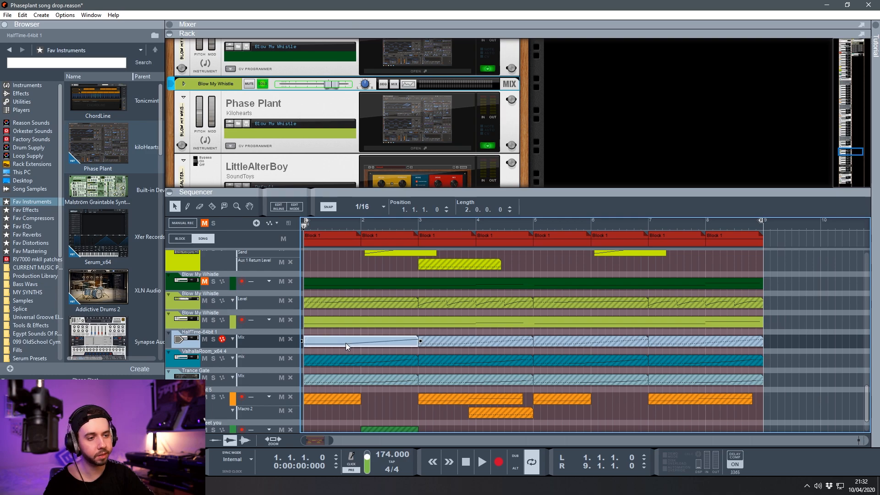
pyautogui.click(461, 347)
pyautogui.hotkey('ctrl', 'd')
pyautogui.hotkey('ctrl', 'd')
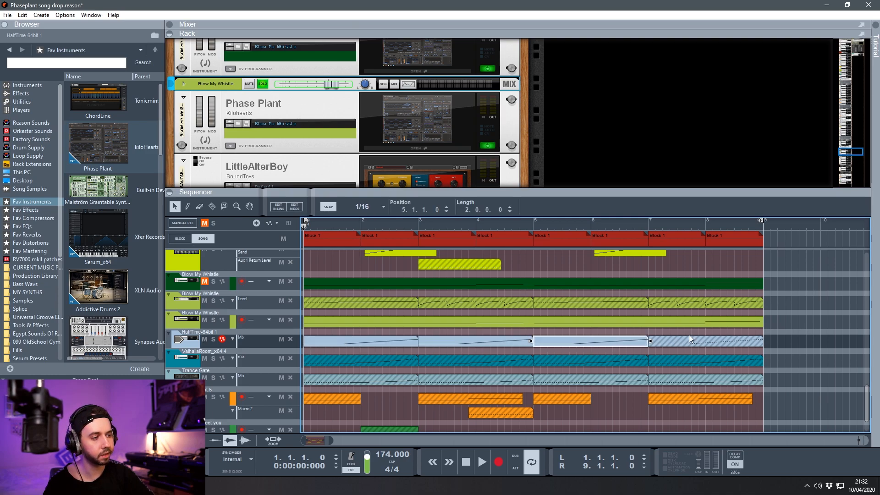
pyautogui.click(248, 332)
pyautogui.press('space')
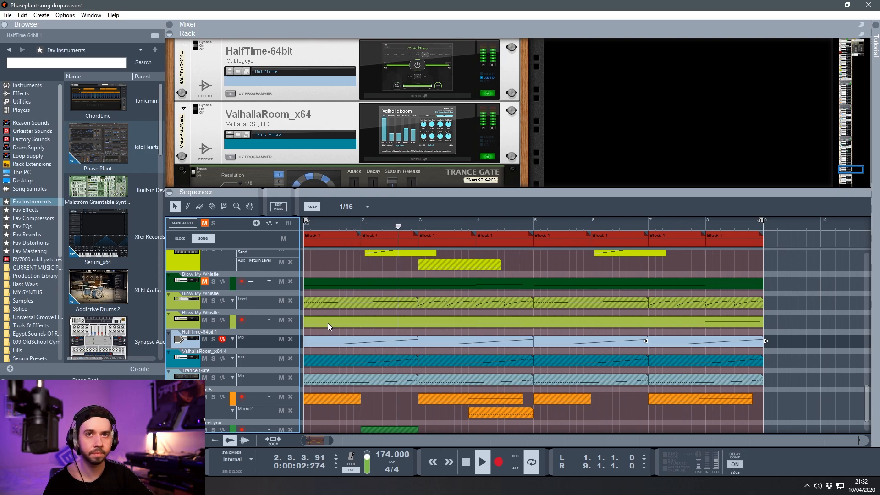
pyautogui.press('space')
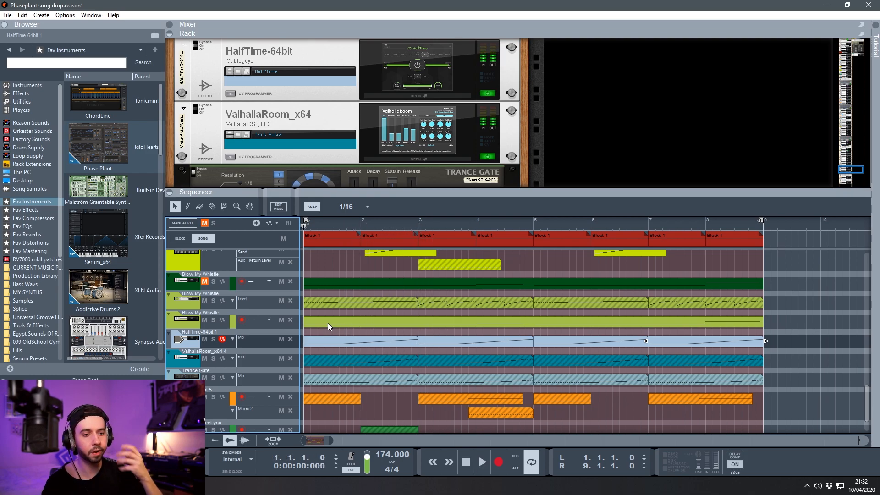
# - Unmute the four ValhallaRoom Mix automation clips, view the first clip's curve and play the passage
pyautogui.click(222, 351)
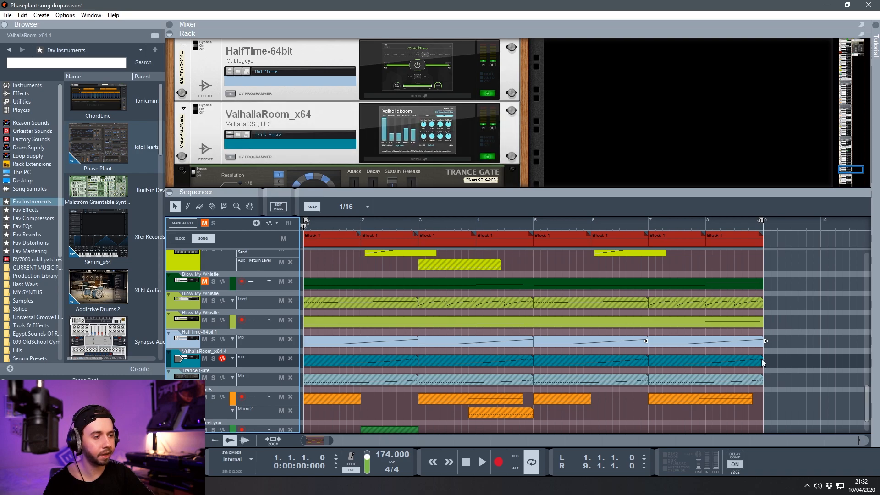
pyautogui.click(352, 365)
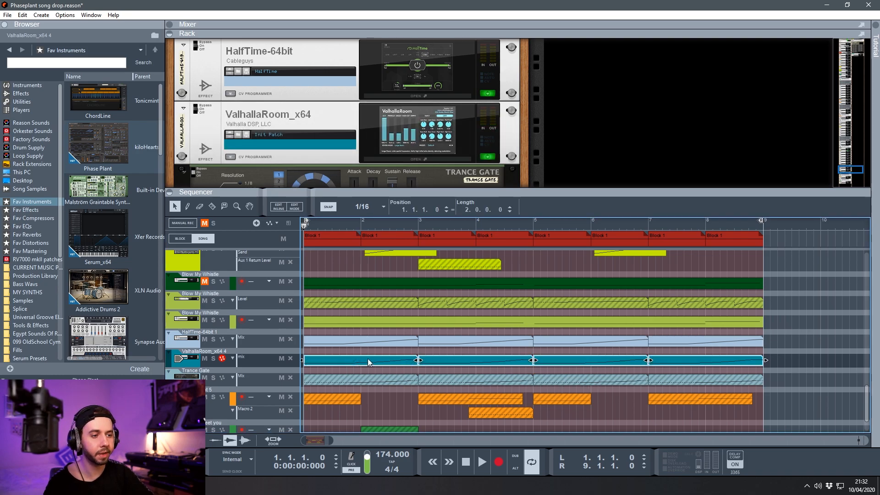
pyautogui.doubleClick(367, 358)
pyautogui.press('space')
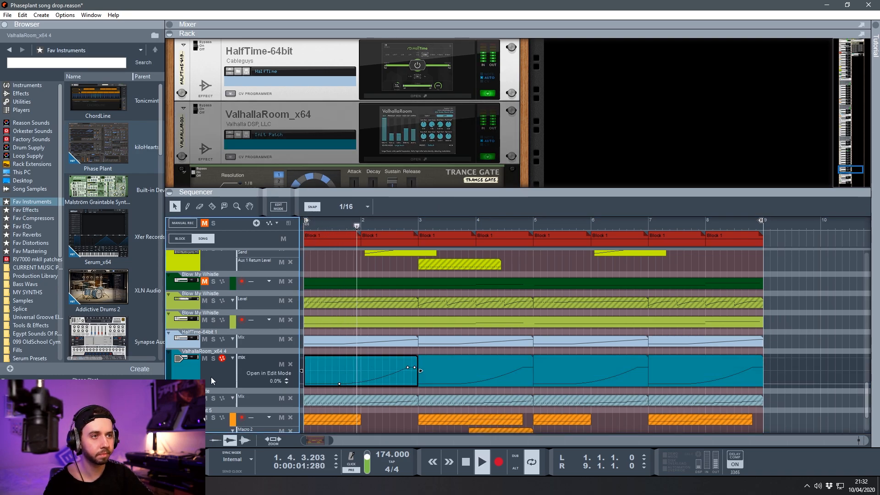
pyautogui.click(813, 348)
pyautogui.press('space')
# - Unmute the four Trance Gate Mix automation clips and bring the Trance Gate device into view
pyautogui.scroll(-2, 434, 356)
pyautogui.moveTo(708, 339); pyautogui.dragTo(379, 336)
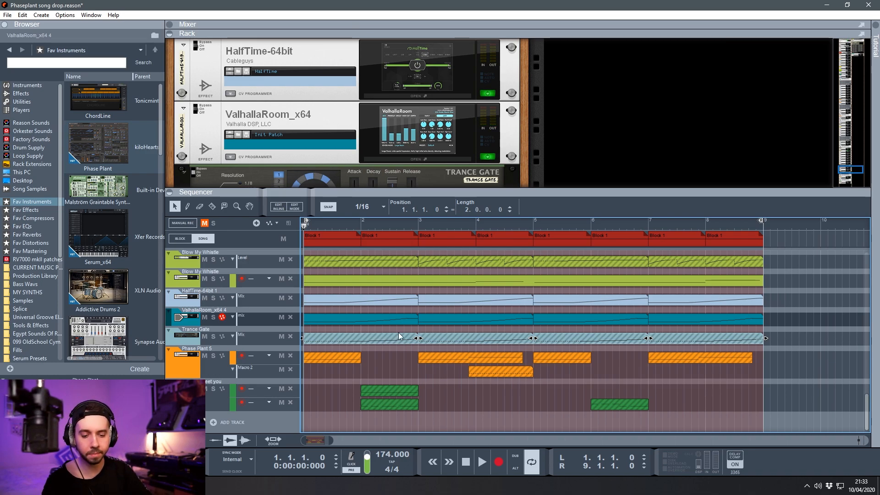
pyautogui.press('m')
pyautogui.click(226, 329)
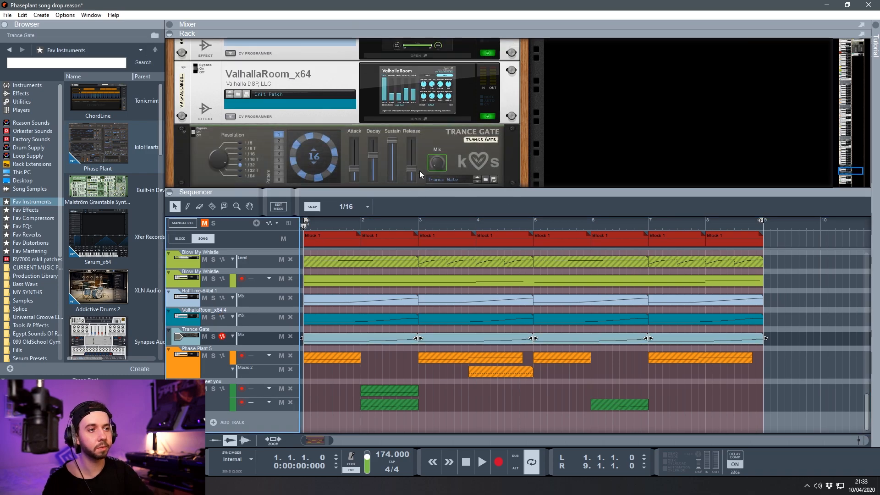
# - Compare playback with the Trance Gate Mix held at 100% against playback with its automation override cleared
pyautogui.click(437, 168)
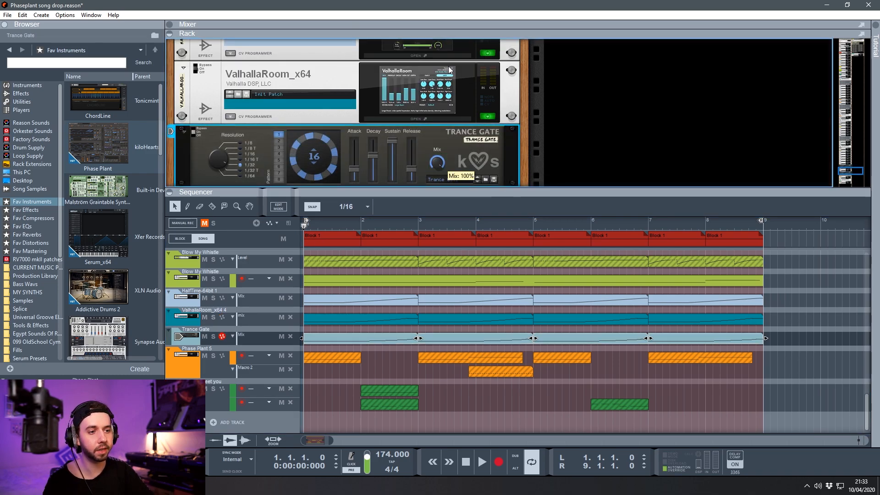
pyautogui.press('space')
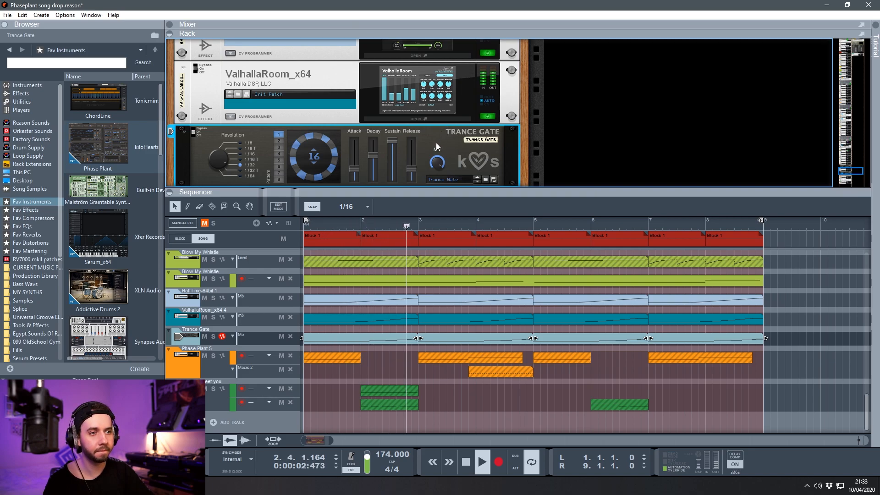
pyautogui.press('space')
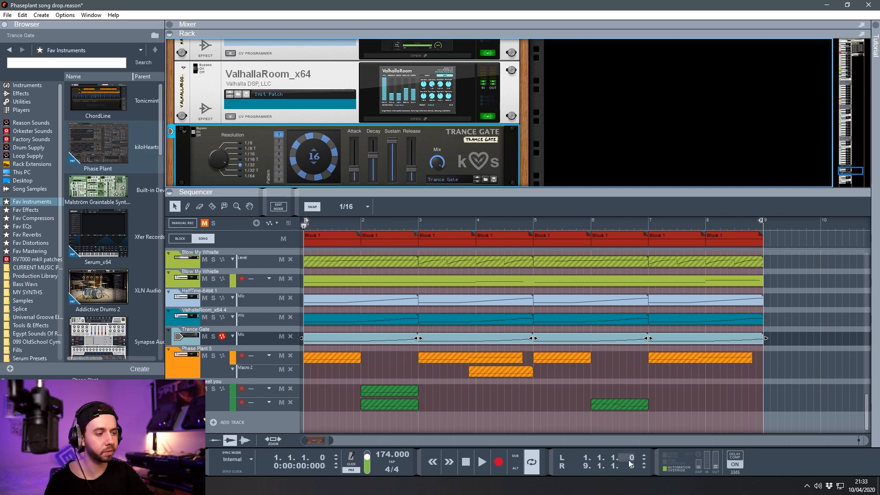
pyautogui.click(665, 472)
pyautogui.press('space')
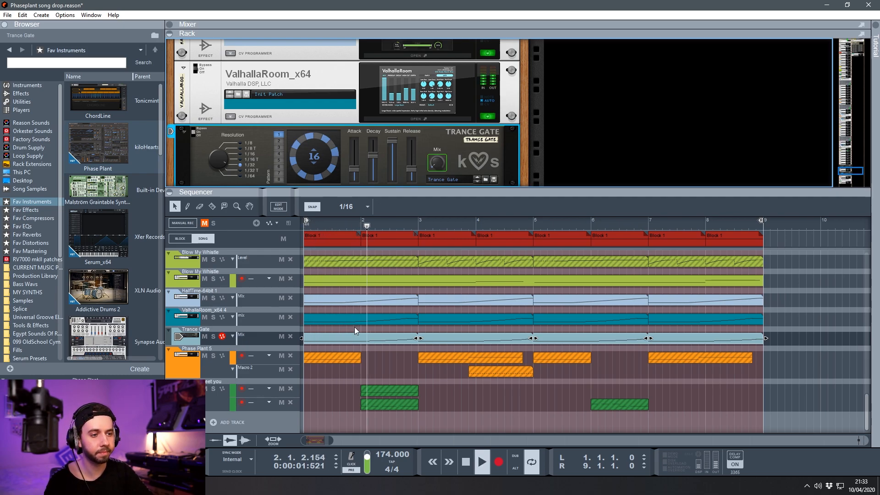
pyautogui.press('space')
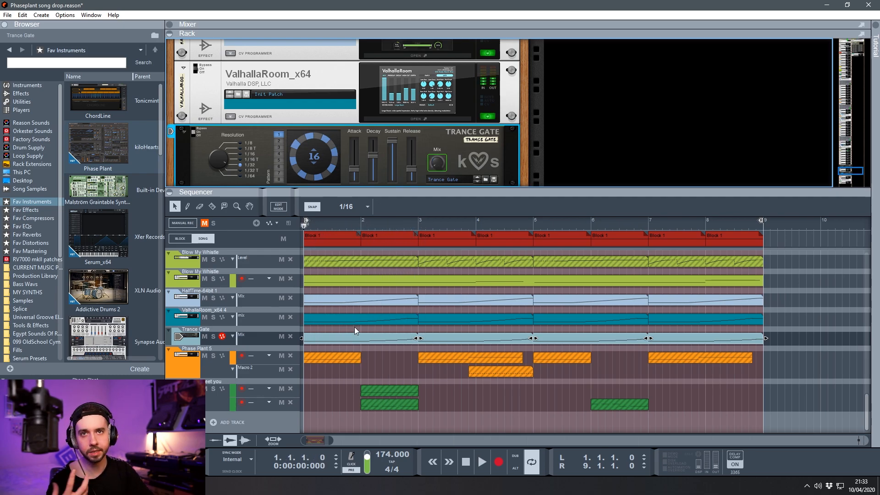
# - Unmute the four Level automation clips of Blow My Whistle
pyautogui.scroll(3, 384, 332)
pyautogui.moveTo(799, 310); pyautogui.dragTo(354, 321)
pyautogui.press('m')
# - Examine the curves of the Blow My Whistle Level clips starting at bars 1, 3 and 5
pyautogui.doubleClick(362, 316)
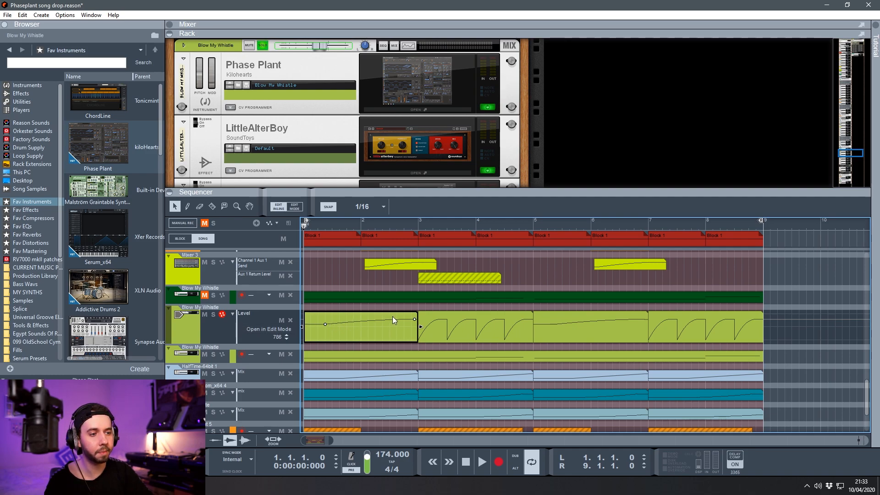
pyautogui.doubleClick(474, 327)
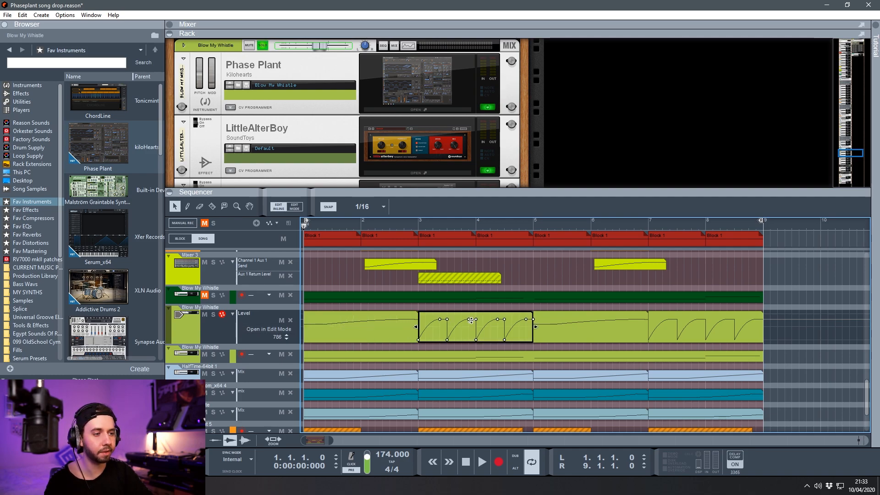
pyautogui.click(421, 224)
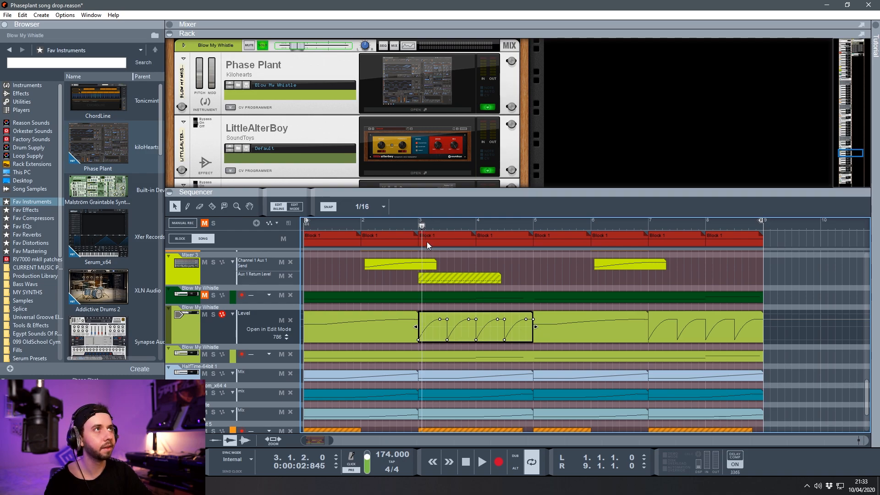
pyautogui.scroll(5, 433, 265)
pyautogui.scroll(-5, 449, 294)
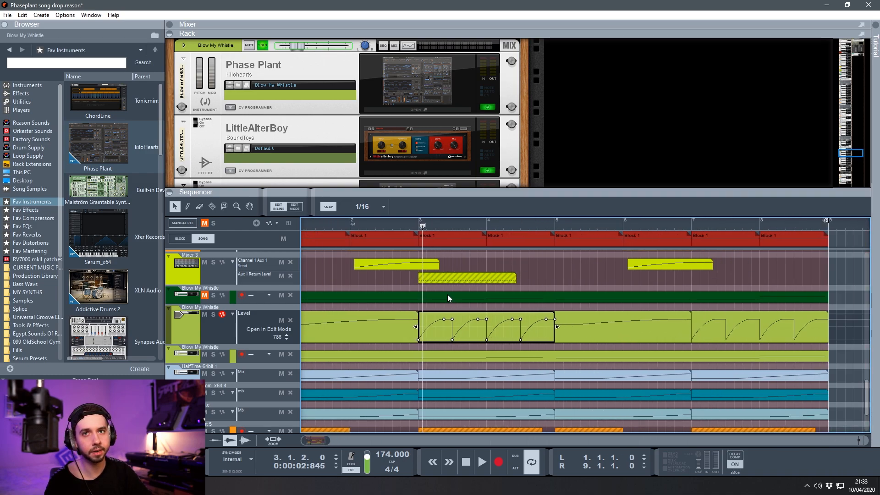
pyautogui.scroll(-1, 447, 294)
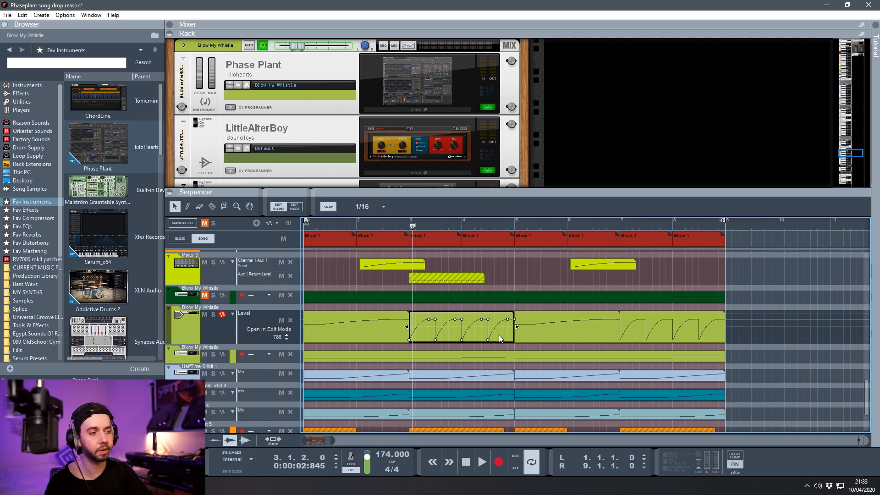
pyautogui.click(557, 331)
pyautogui.scroll(-2, 605, 319)
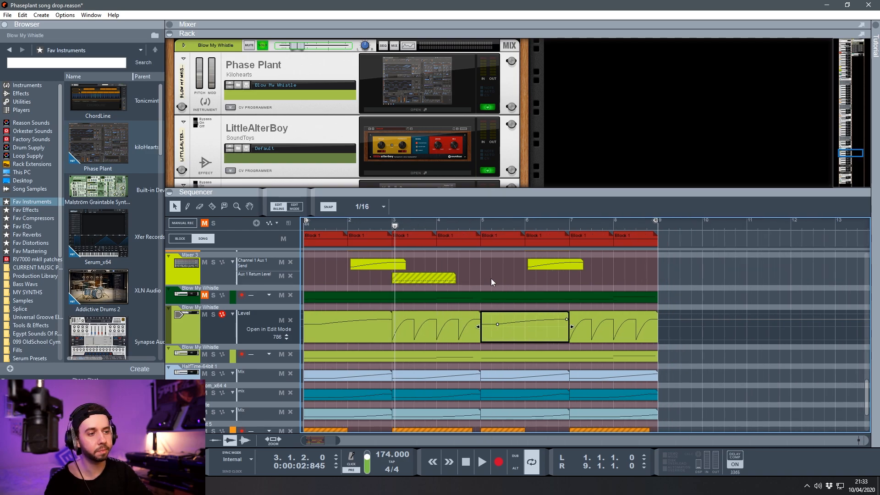
pyautogui.click(496, 279)
# - Play the soloed Blow My Whistle sound from bar 1 with all its Level and effect Mix automation active
pyautogui.moveTo(316, 226); pyautogui.dragTo(247, 230)
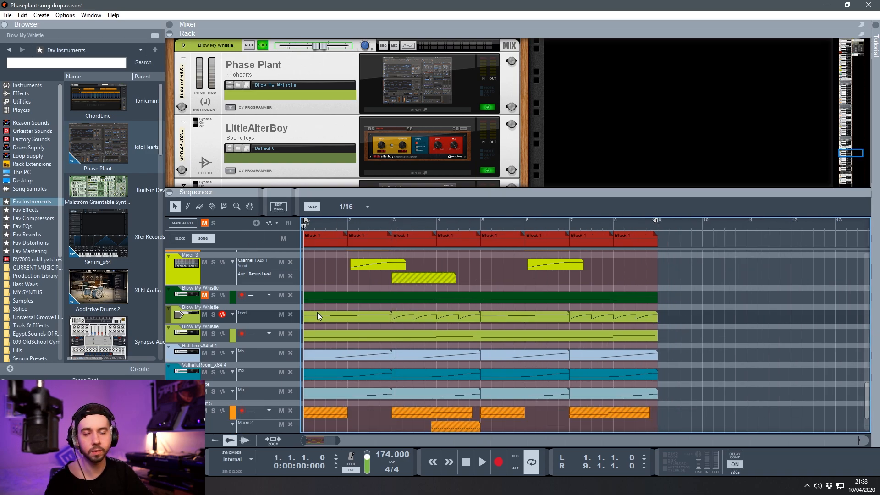
pyautogui.press('space')
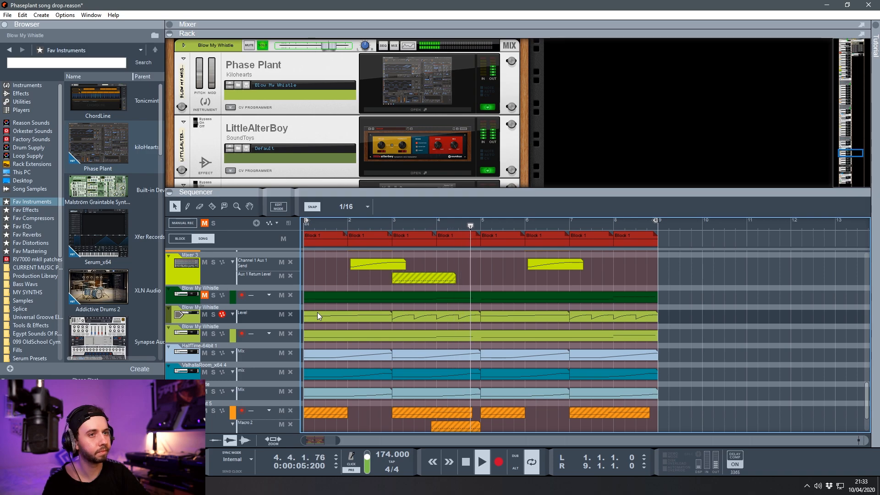
pyautogui.press('space')
# - Mute all Level, HalfTime, ValhallaRoom and Trance Gate automation clips and play the drop with Blow My Whistle unsoloed
pyautogui.moveTo(689, 399); pyautogui.dragTo(383, 350)
pyautogui.moveTo(692, 315); pyautogui.dragTo(342, 315)
pyautogui.scroll(4, 344, 317)
pyautogui.scroll(-6, 344, 316)
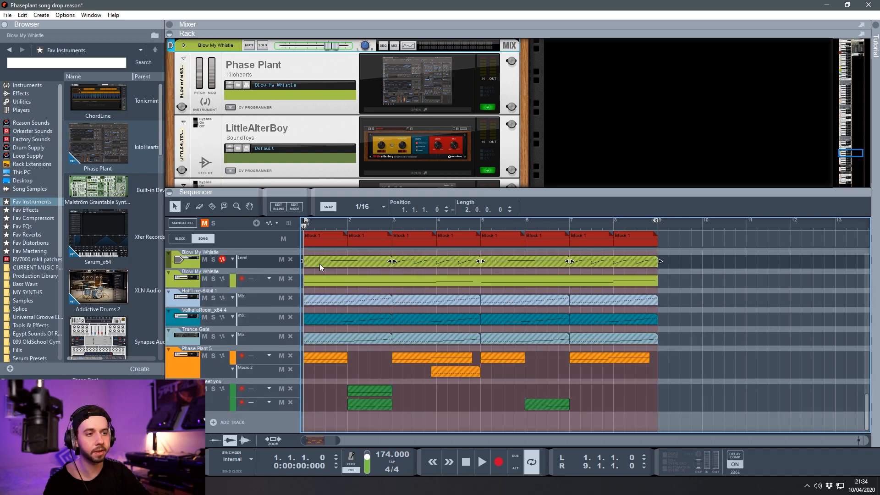
pyautogui.press('space')
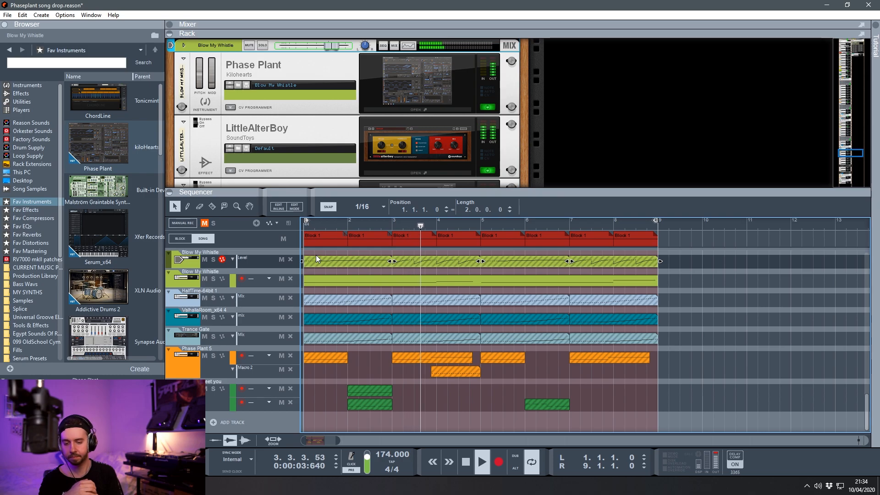
# - Unmute all the Level, HalfTime, ValhallaRoom and Trance Gate automation clips together and play the drop from bar 1
pyautogui.moveTo(683, 344); pyautogui.dragTo(338, 263)
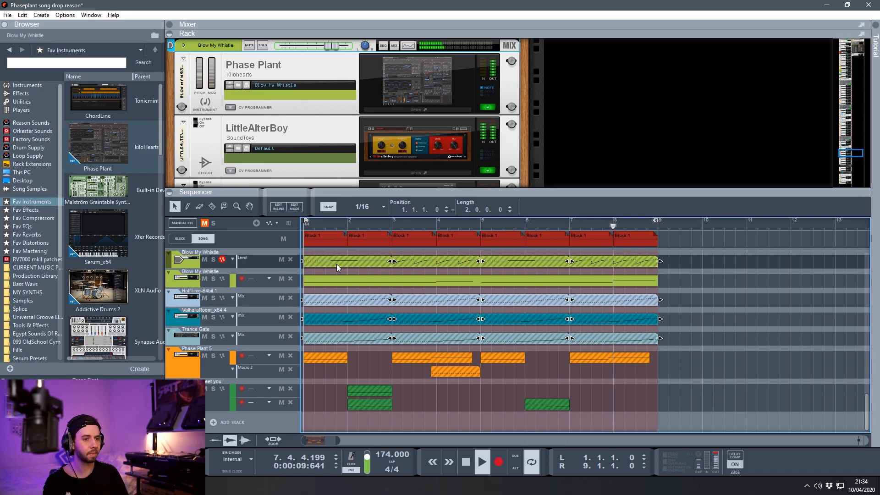
pyautogui.press('space')
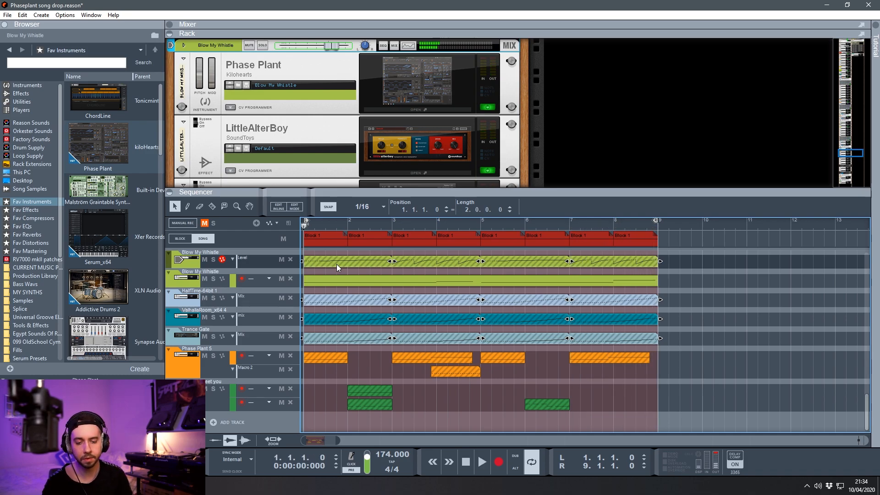
pyautogui.press('Escape')
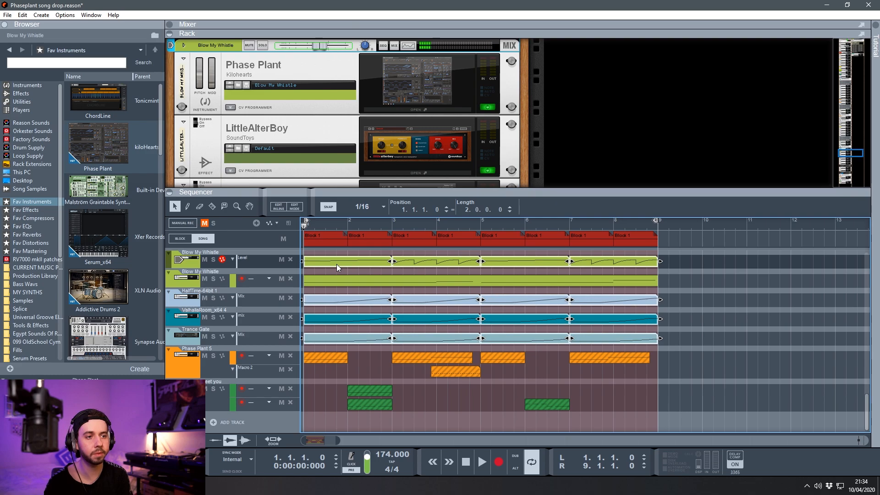
pyautogui.press('space')
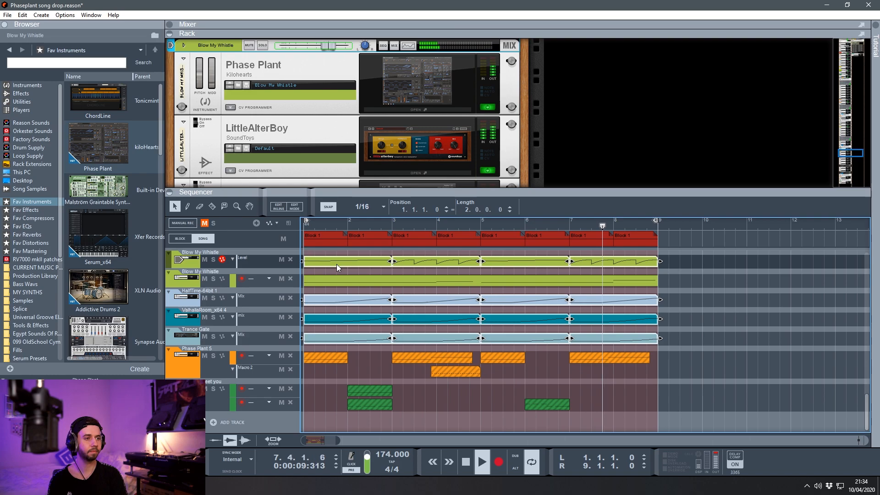
pyautogui.press('space')
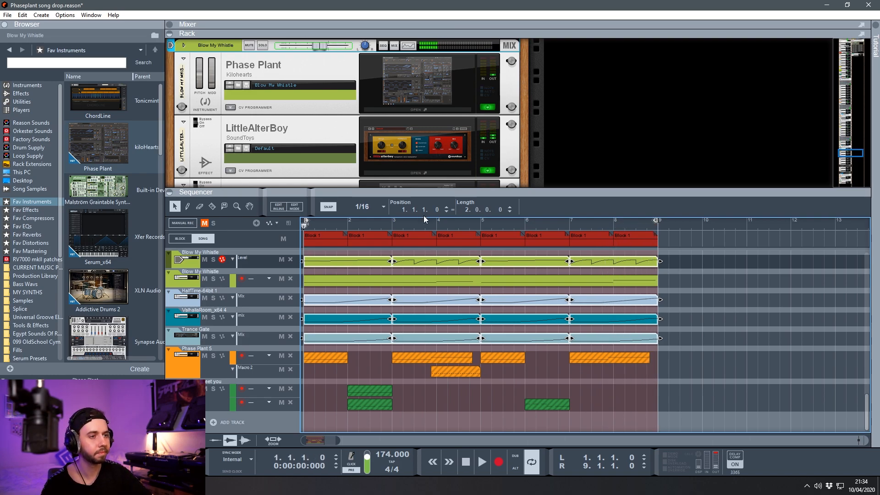
# - Enlarge the sequencer area and look over the tracks above Blow My Whistle
pyautogui.moveTo(430, 191); pyautogui.dragTo(431, 107)
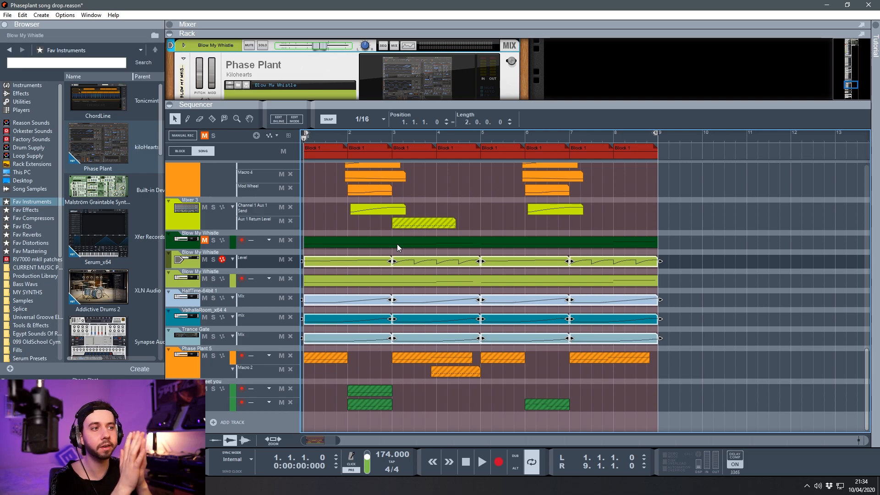
pyautogui.scroll(5, 387, 270)
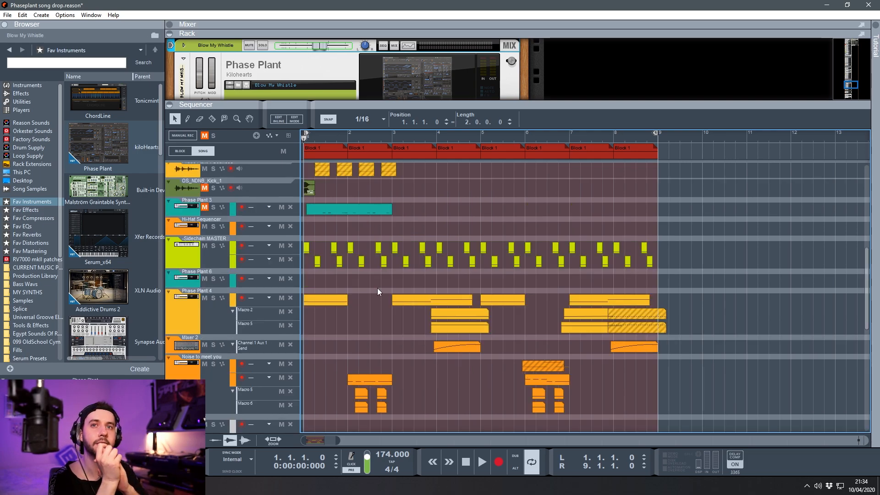